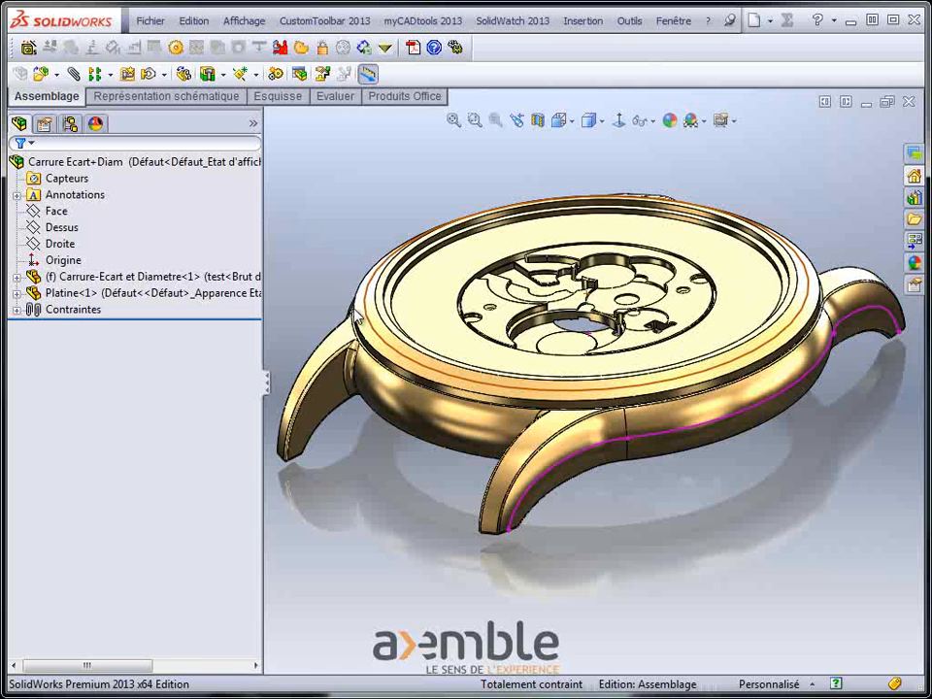
Examine the curve sketched along the watch case's side and the feature tree contents of the case and plate components
click(679, 470)
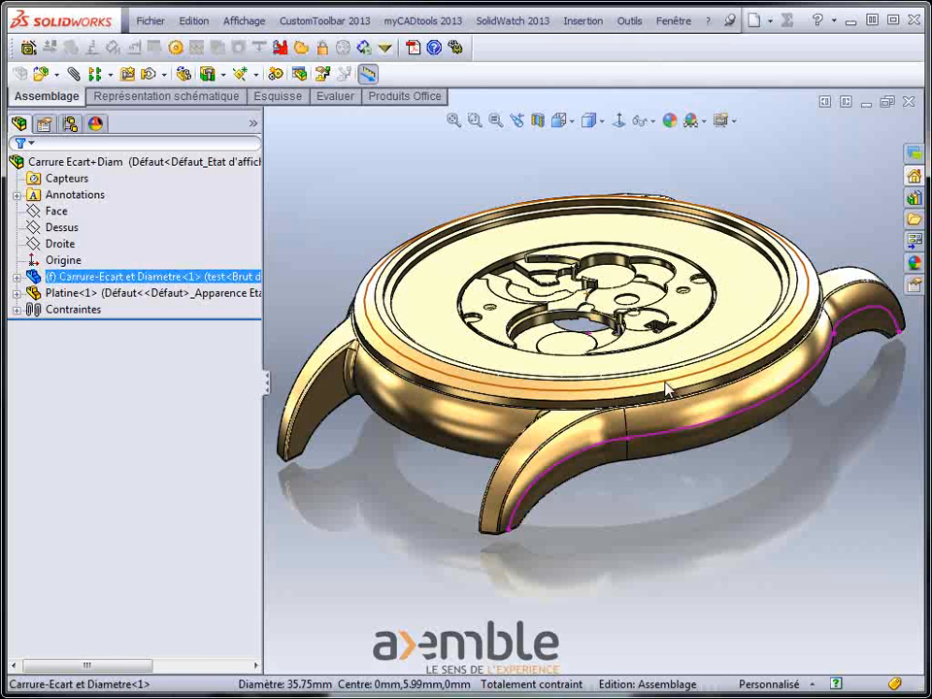
click(674, 437)
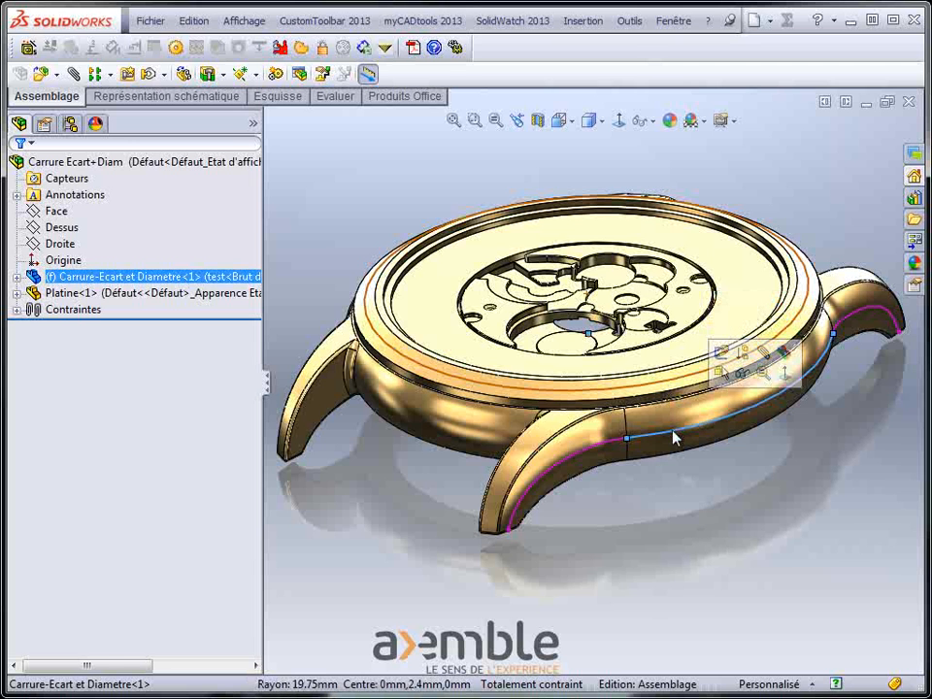
click(648, 496)
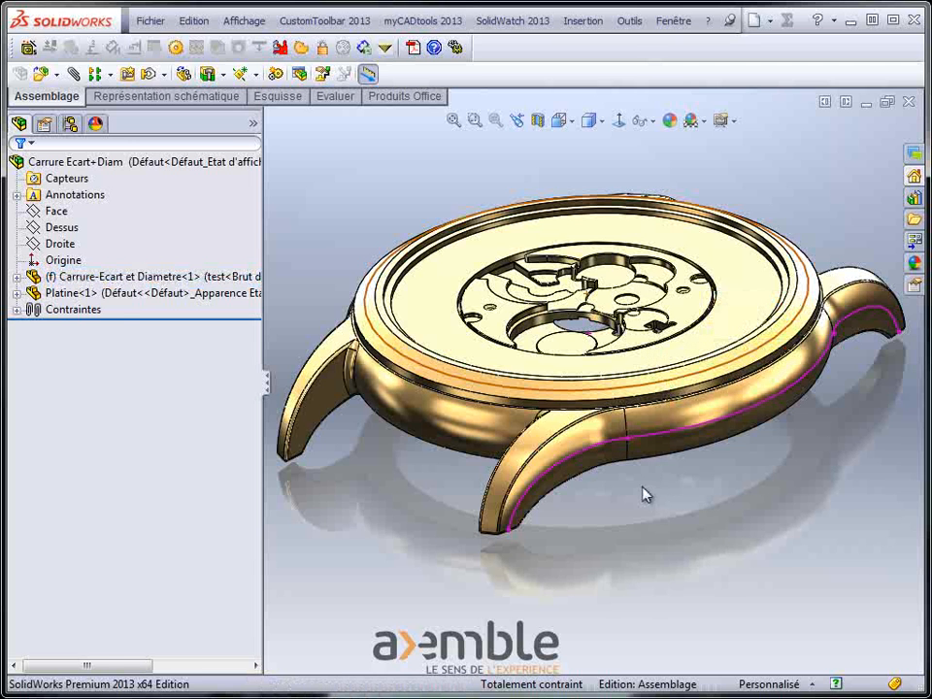
click(18, 277)
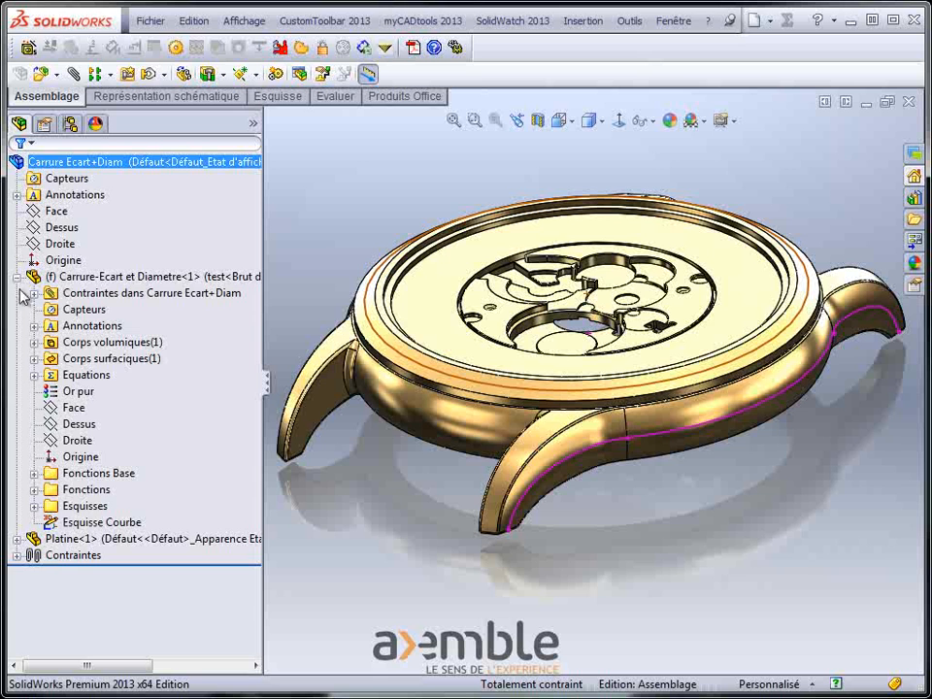
click(16, 539)
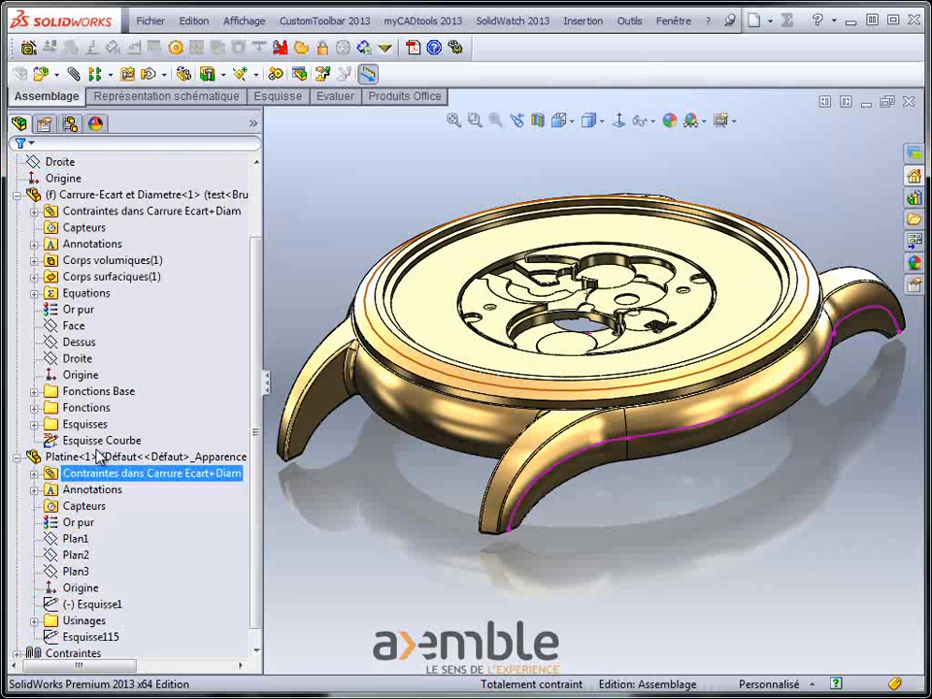
right_click(175, 330)
click(220, 331)
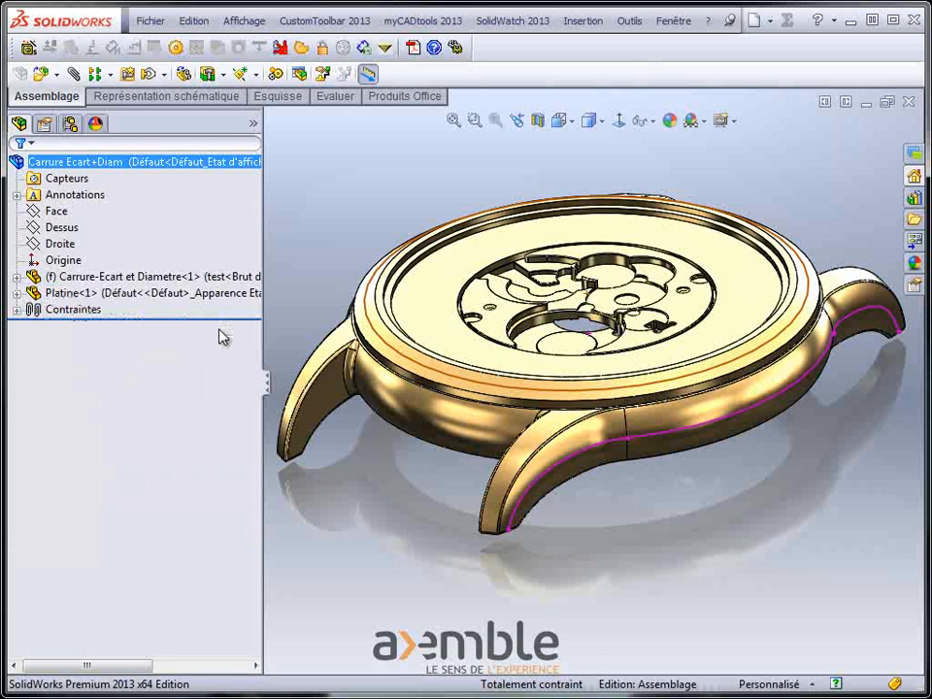
Start a Sertissage of type Sertissage sur courbes, using the Ecart entre pierres + Diamètre stone distribution
click(386, 53)
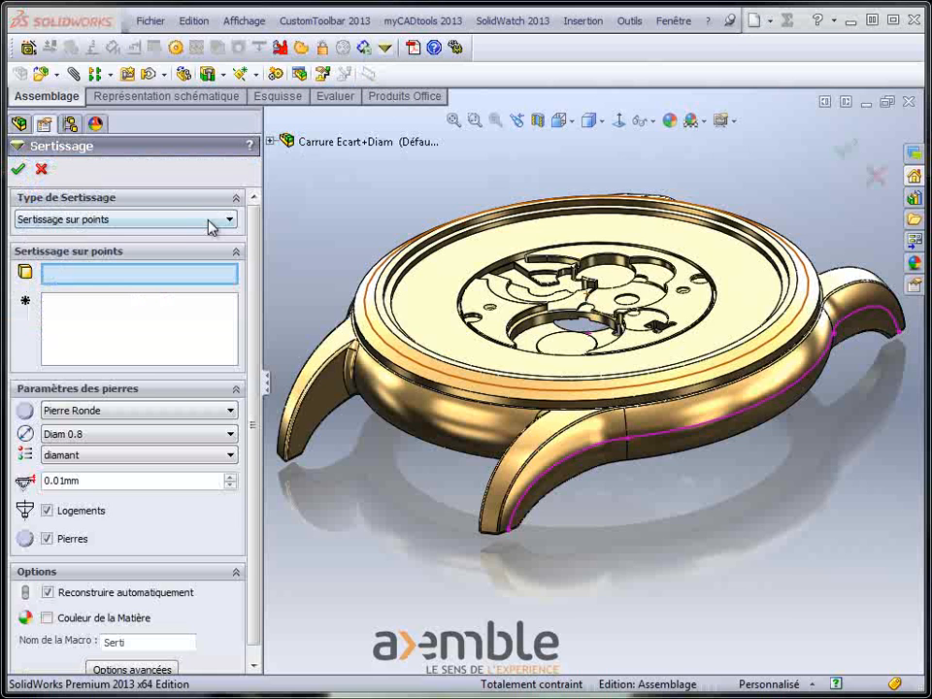
click(226, 220)
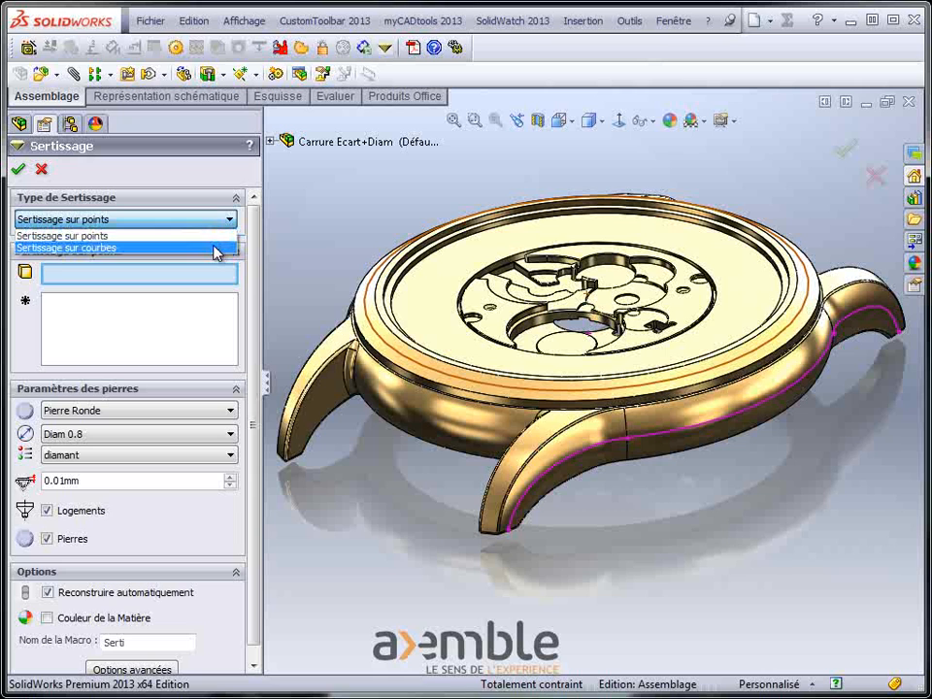
click(216, 249)
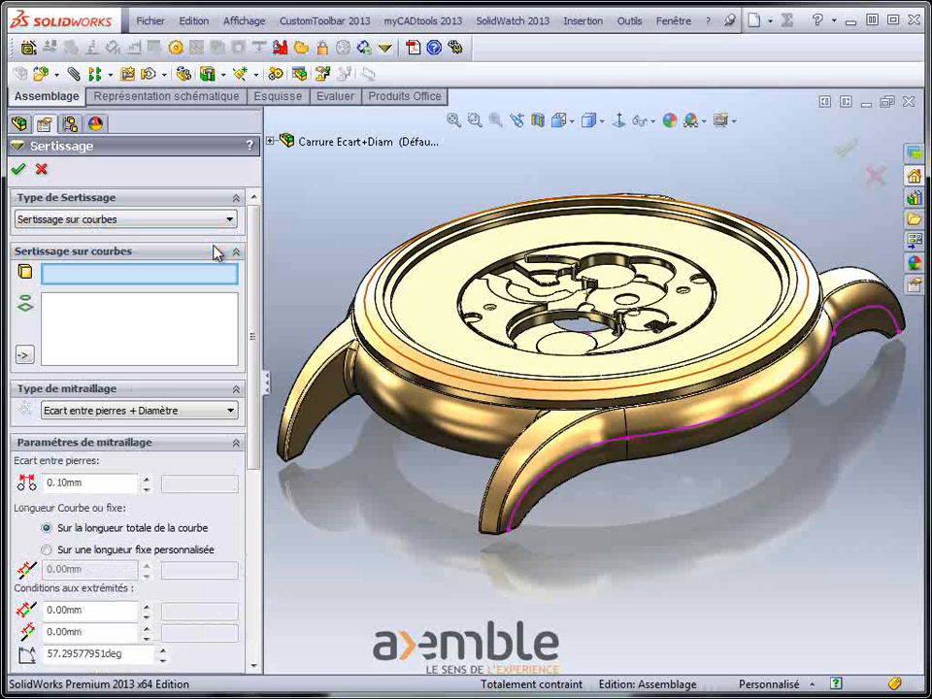
click(230, 411)
click(223, 428)
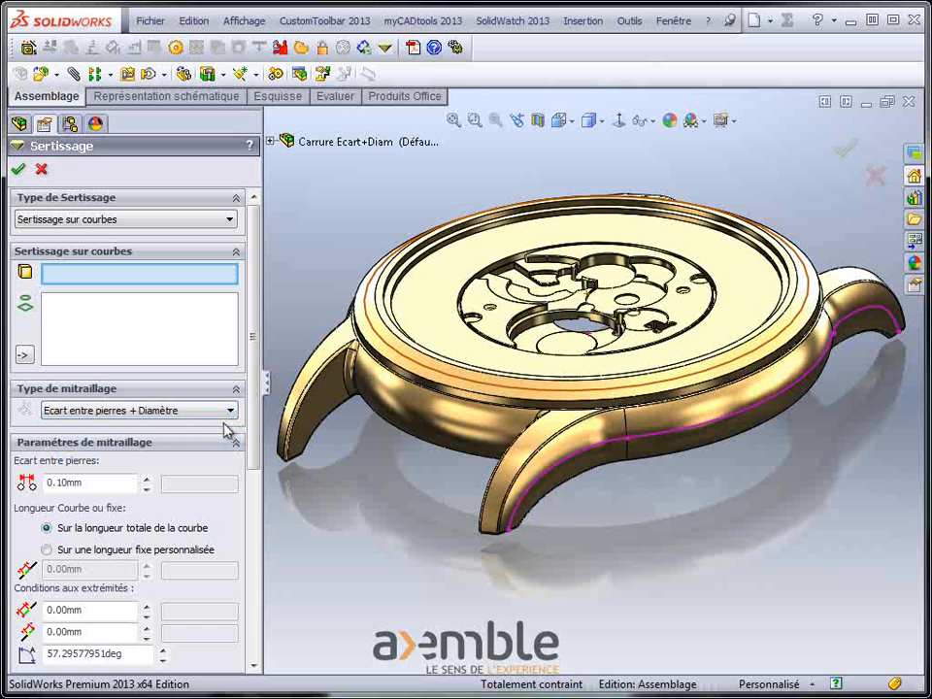
scroll(260, 375, down, 3)
drag(260, 425, 271, 358)
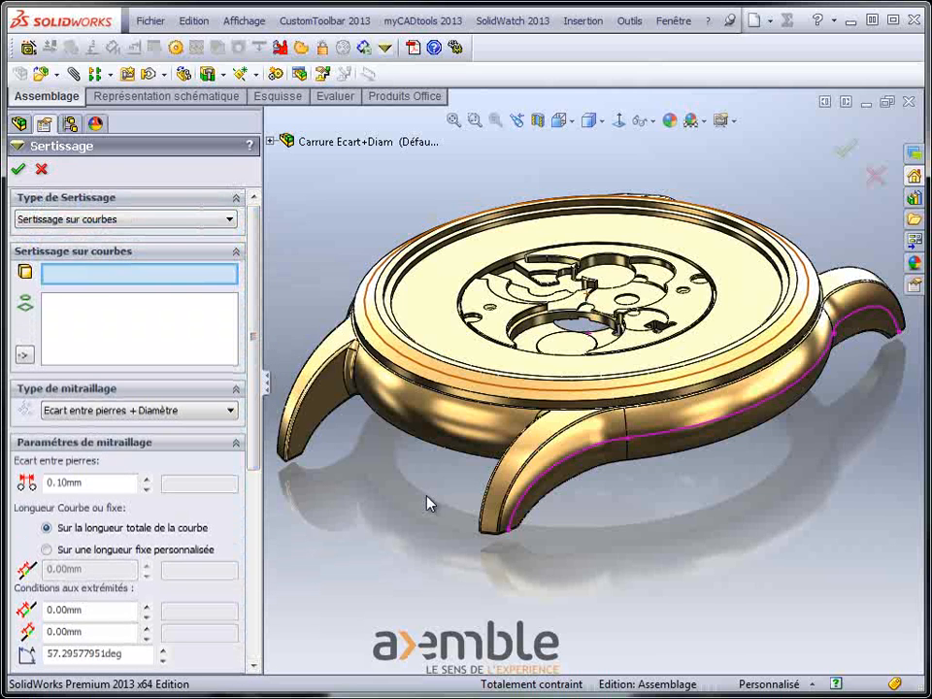
Lay out stones on the watch case body along the front lug's spline with a 0.30 mm gap between stones
click(558, 482)
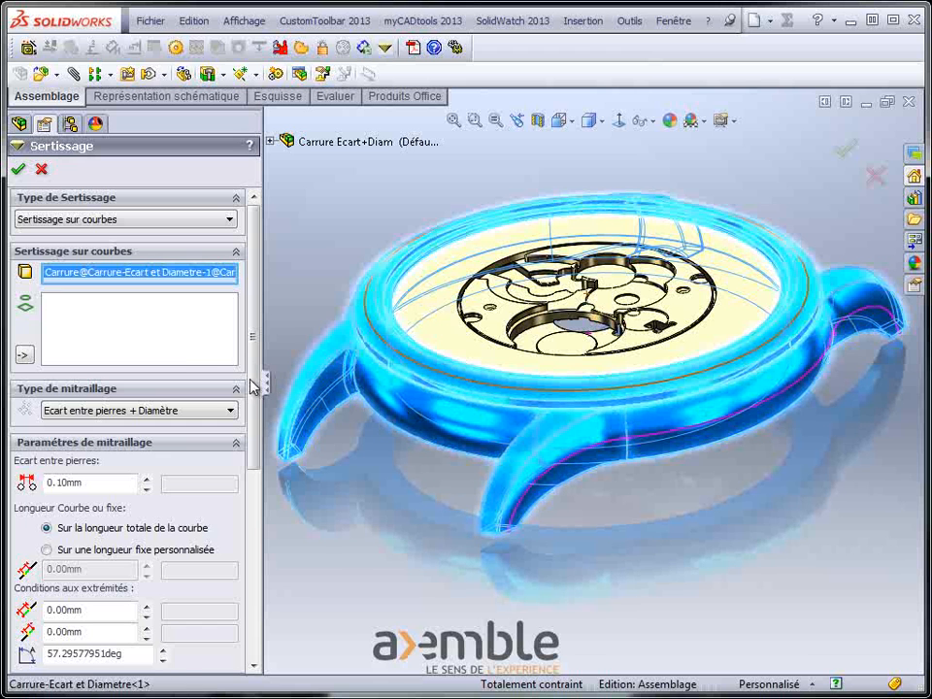
click(214, 360)
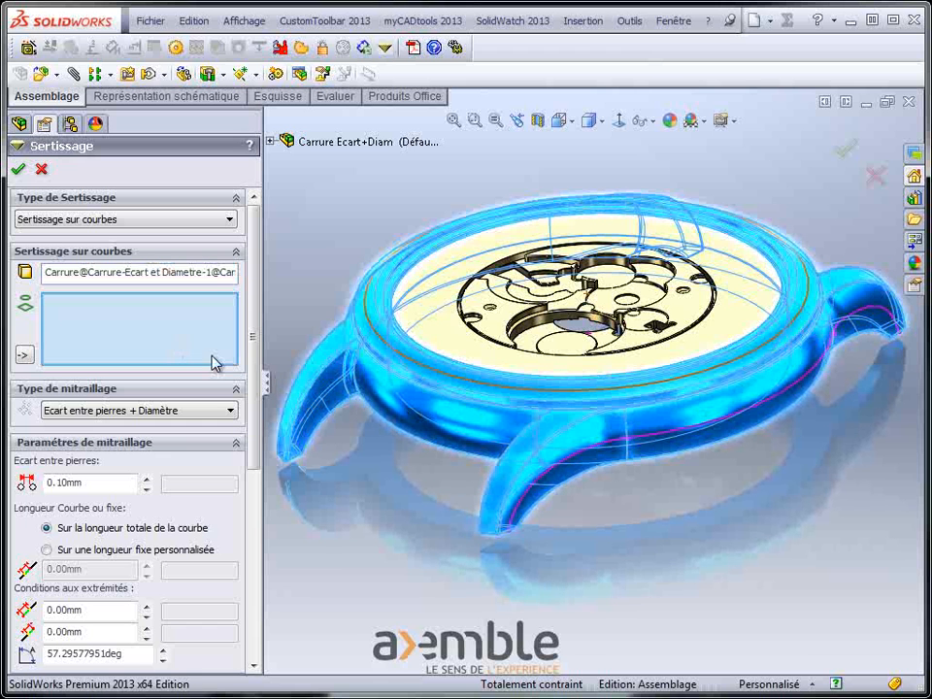
click(539, 487)
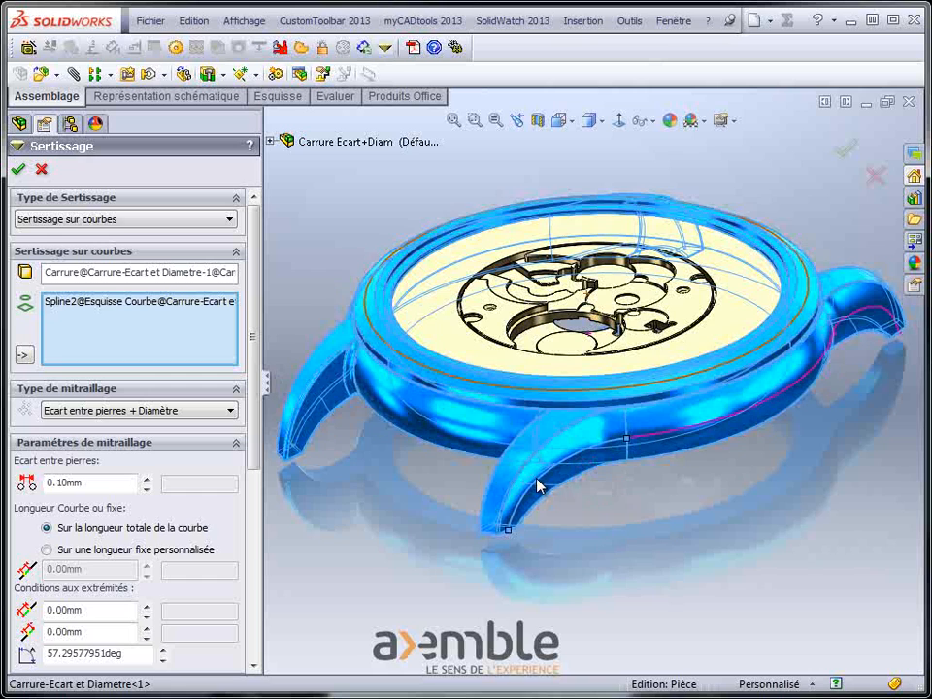
scroll(610, 488, down, 5)
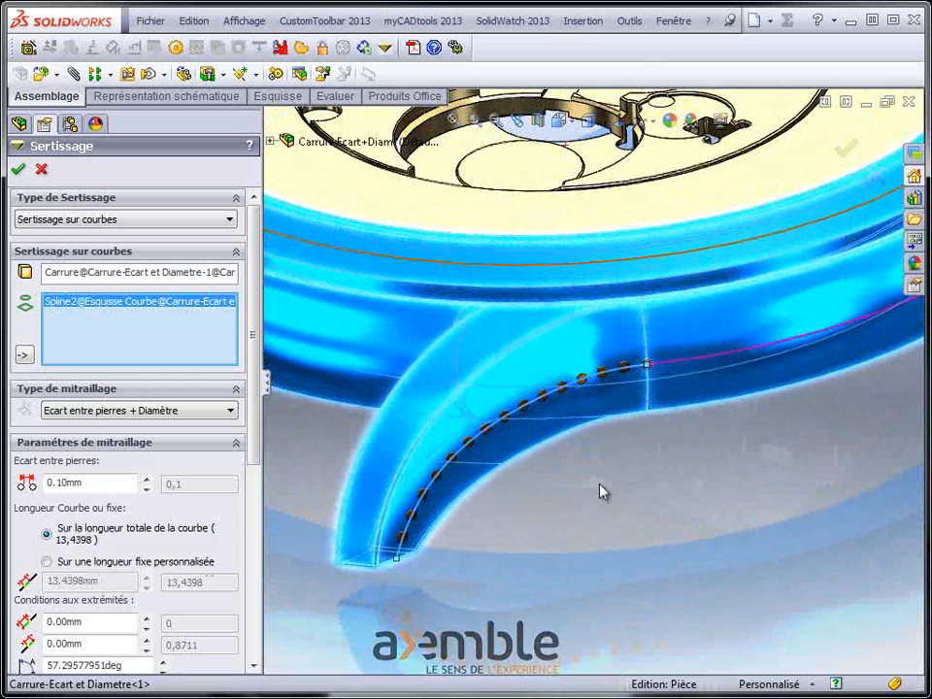
click(147, 481)
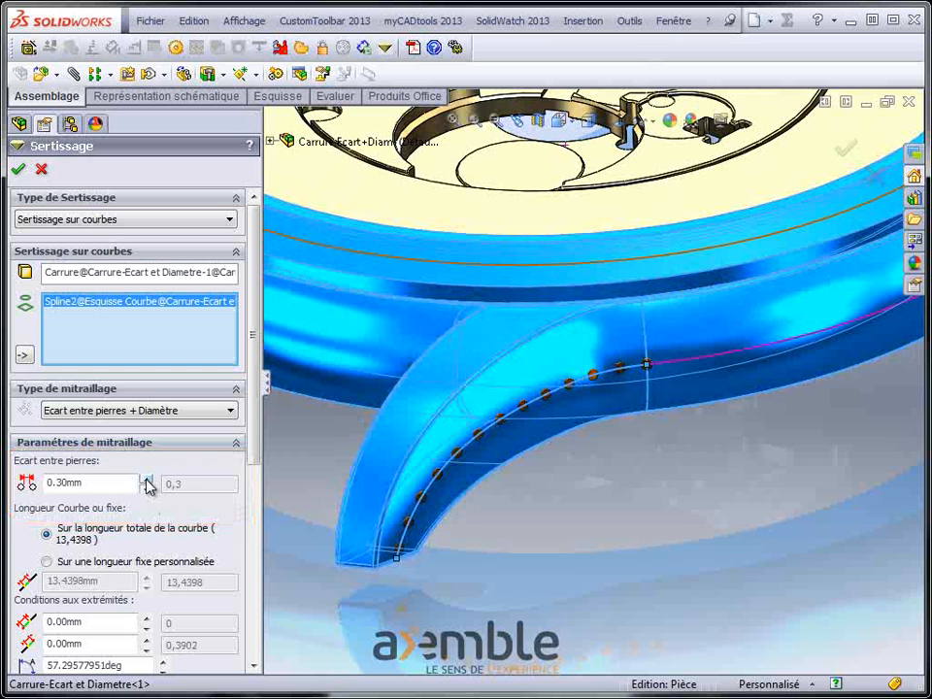
Enable Feuilletis bas de Pierre as the stone positioning reference in the advanced options and apply it
drag(256, 433, 260, 658)
click(144, 657)
click(420, 313)
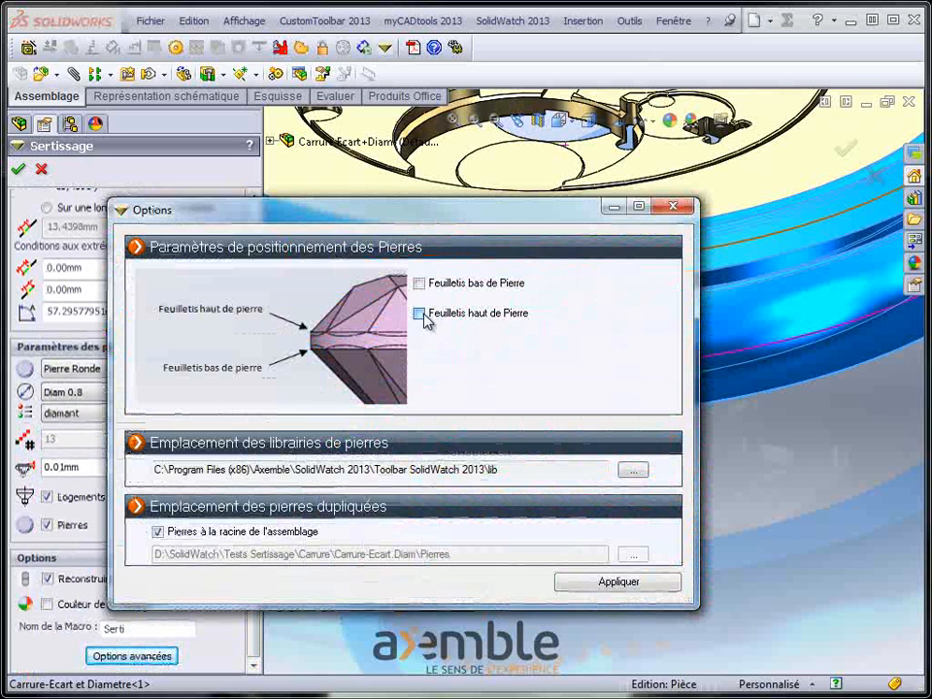
click(421, 314)
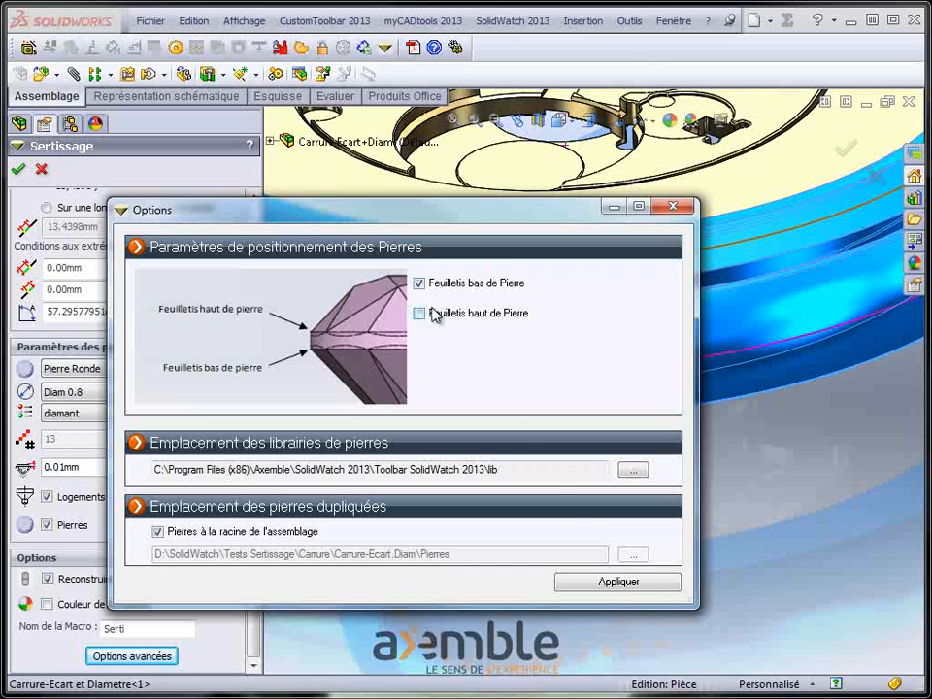
click(599, 585)
Reverse the stone layout direction along the lug's spline and flip it back
middle_drag(475, 544, 444, 473)
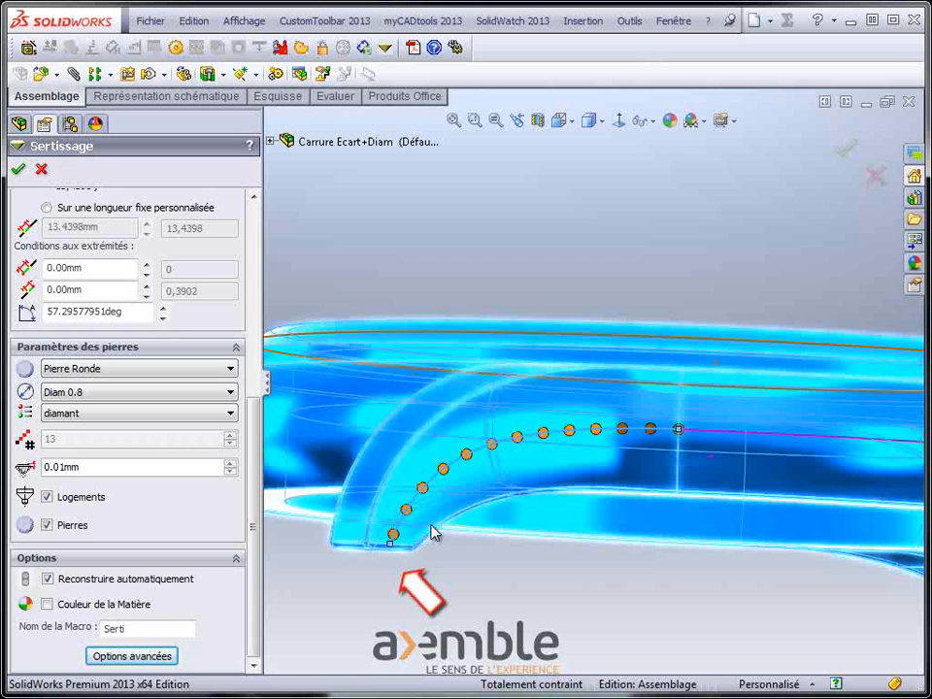
drag(255, 437, 259, 244)
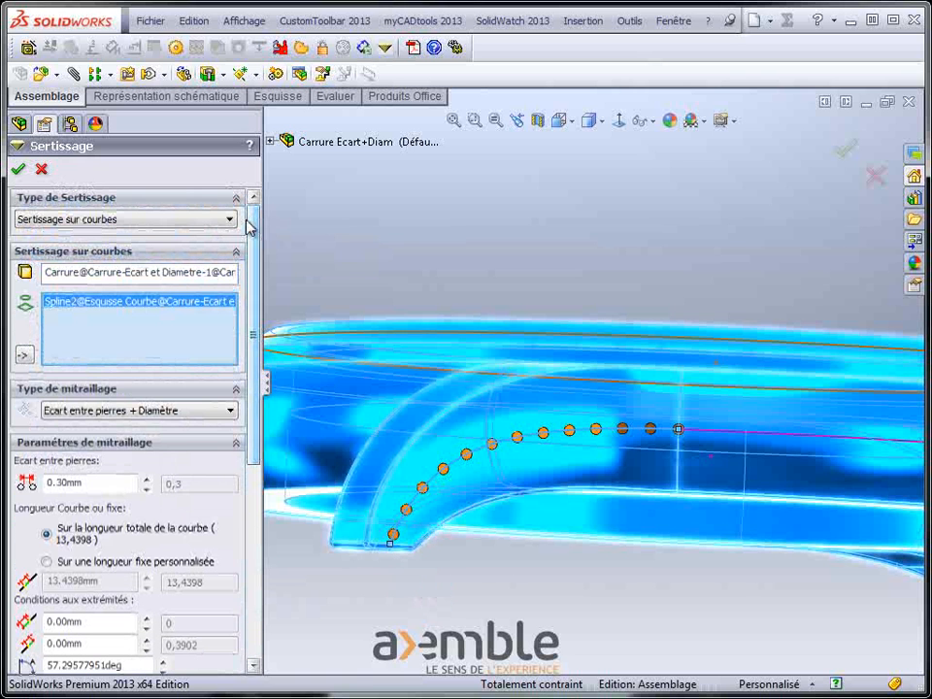
click(24, 358)
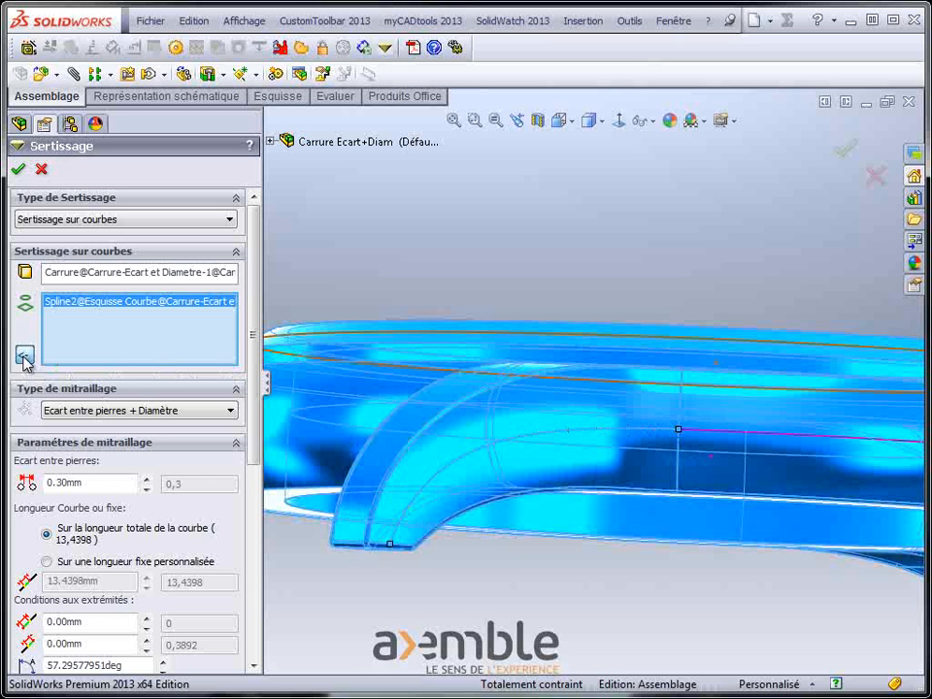
click(24, 358)
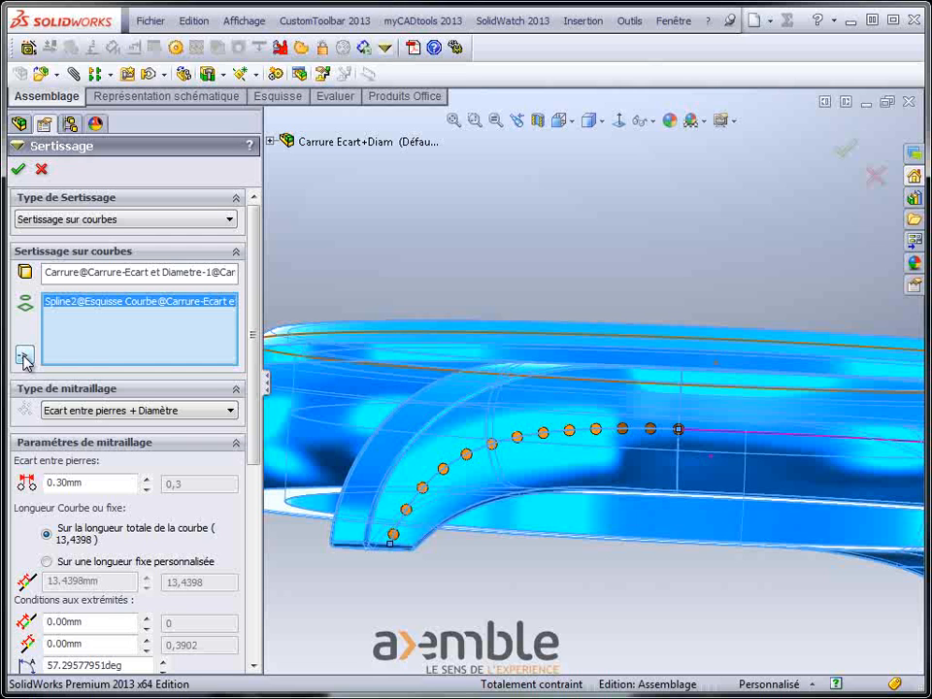
Try a custom fixed length of 10 mm for the stone row and return it to the curve's total length
drag(258, 384, 260, 512)
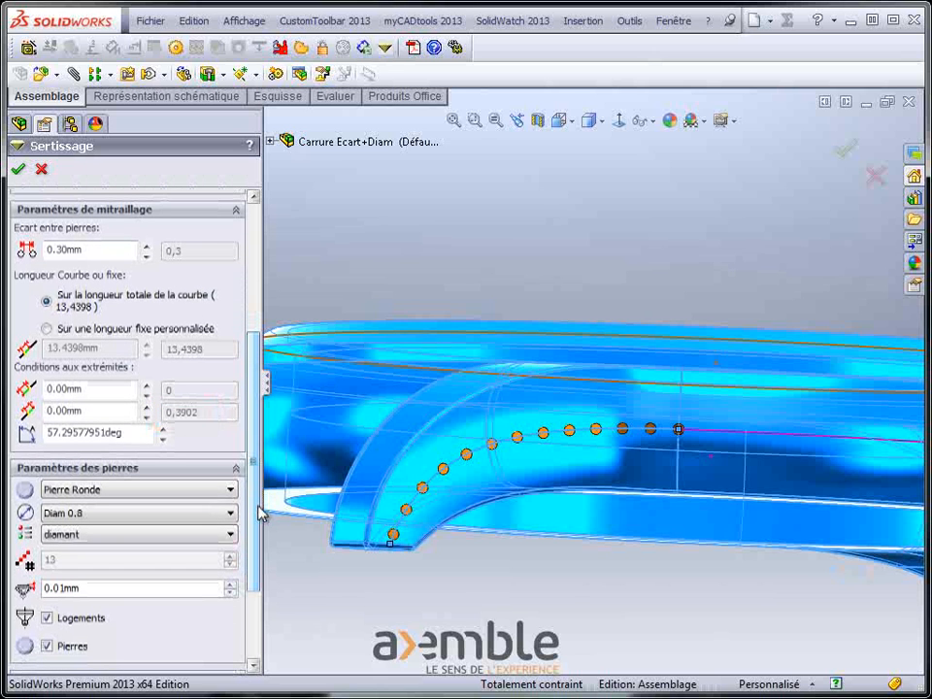
click(47, 330)
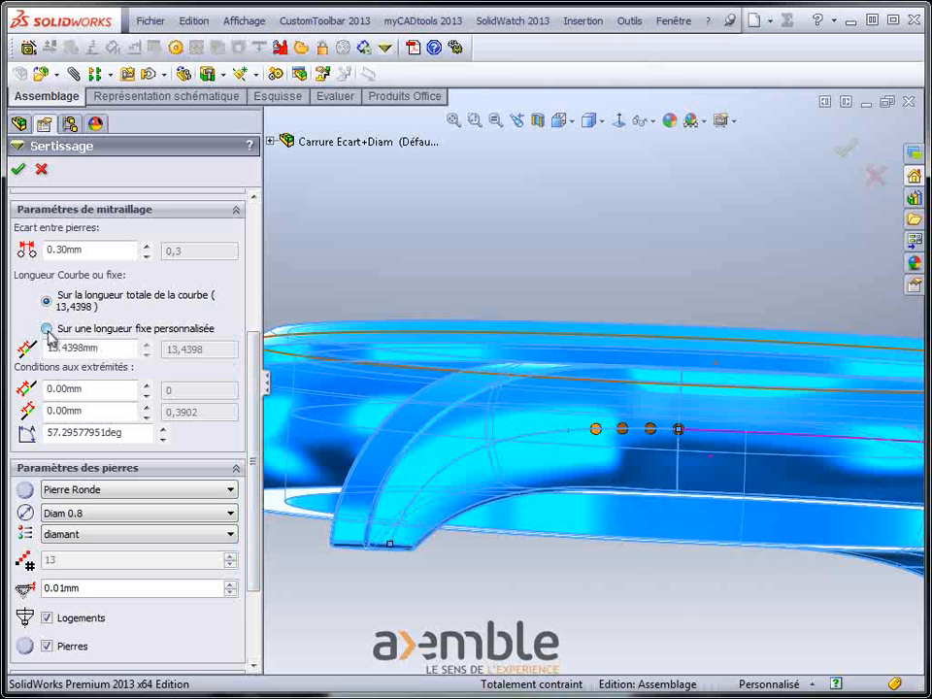
click(46, 330)
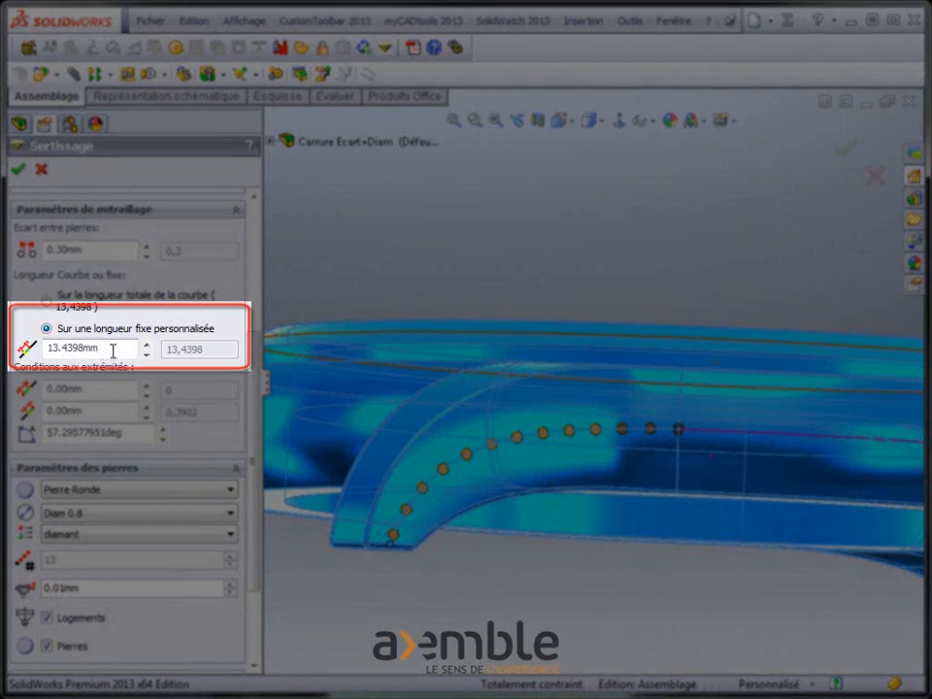
drag(112, 349, 43, 350)
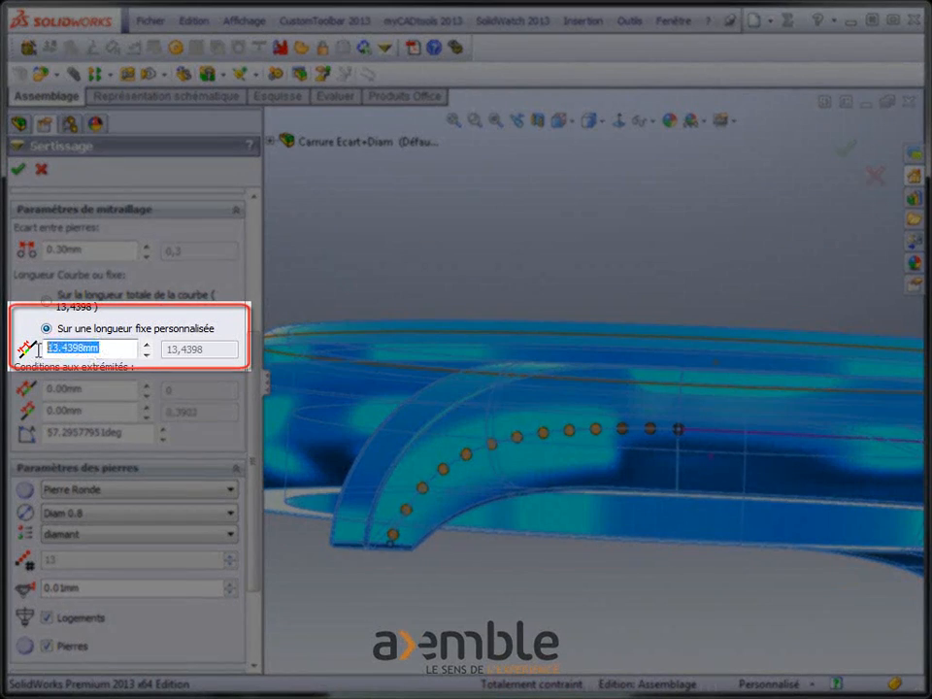
text(10)
key(Return)
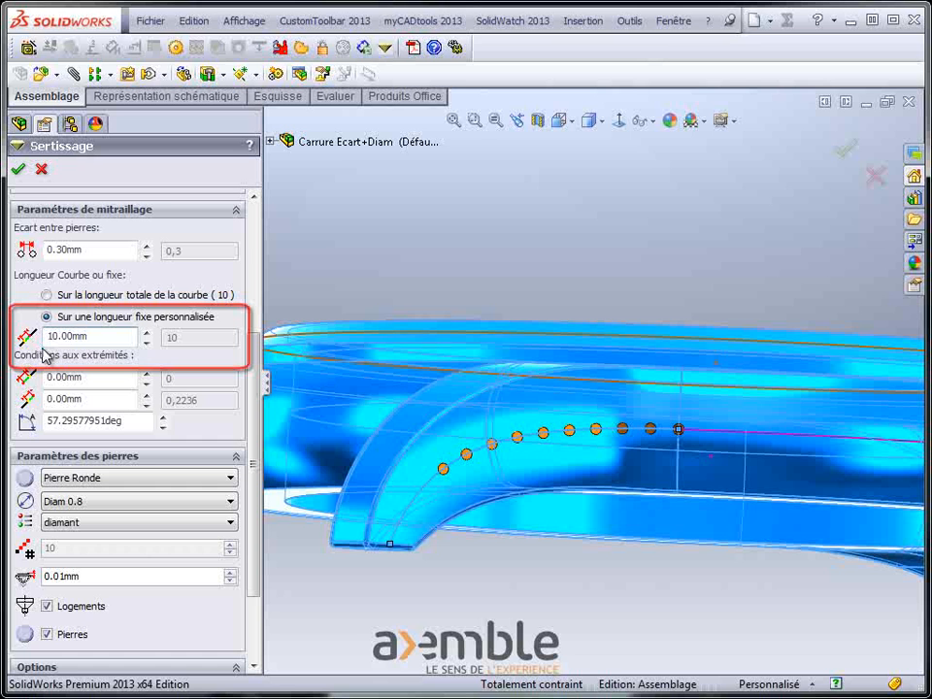
click(45, 295)
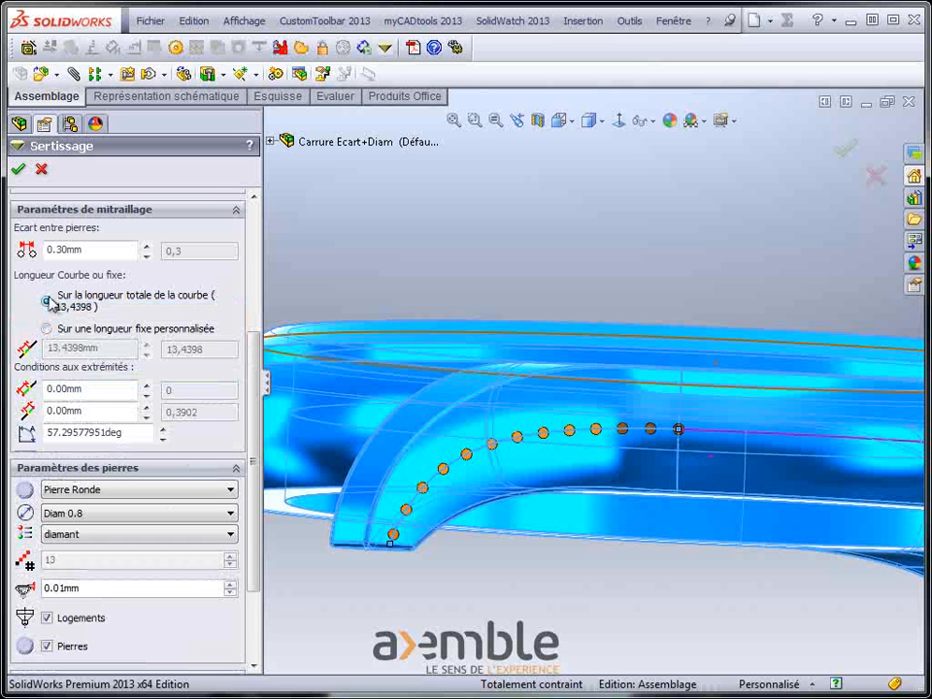
From the right side view, add the remaining curve segments along the case's side and opposite lug, and inspect the stones with the magnifier
click(572, 126)
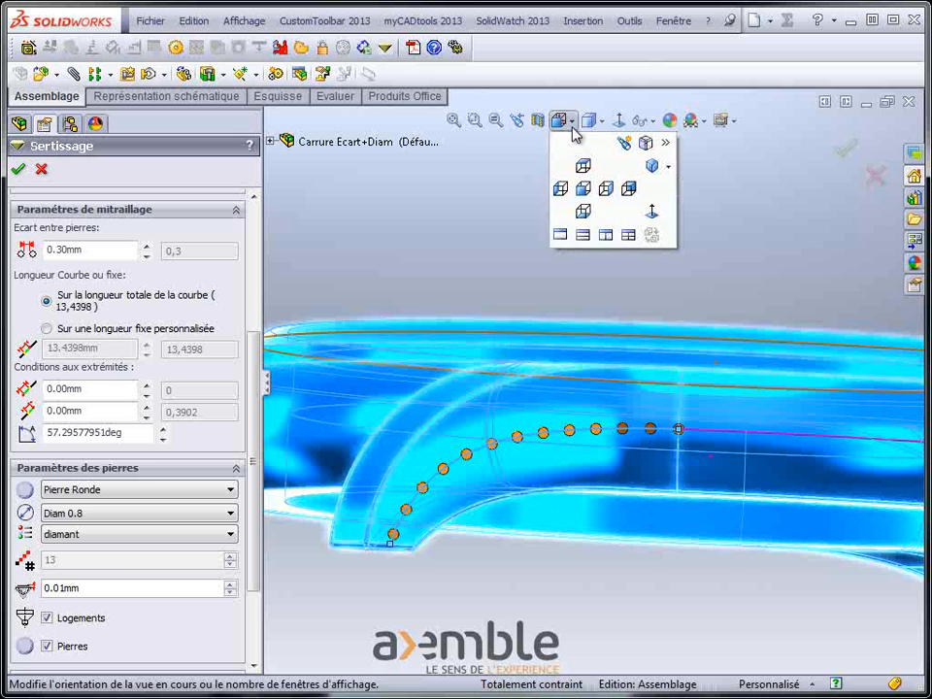
click(602, 188)
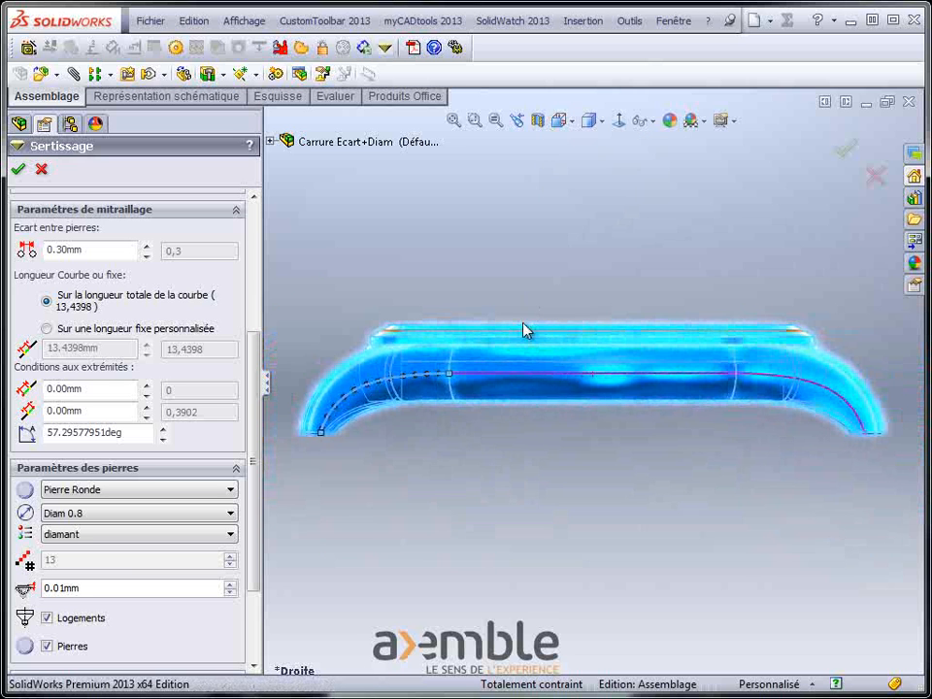
click(733, 394)
click(763, 382)
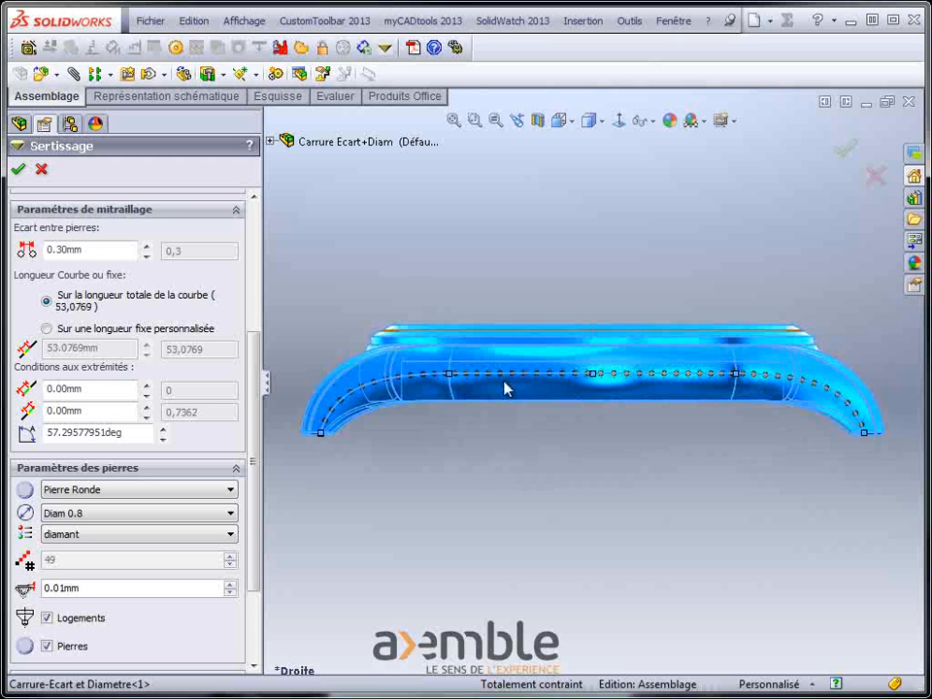
key(g)
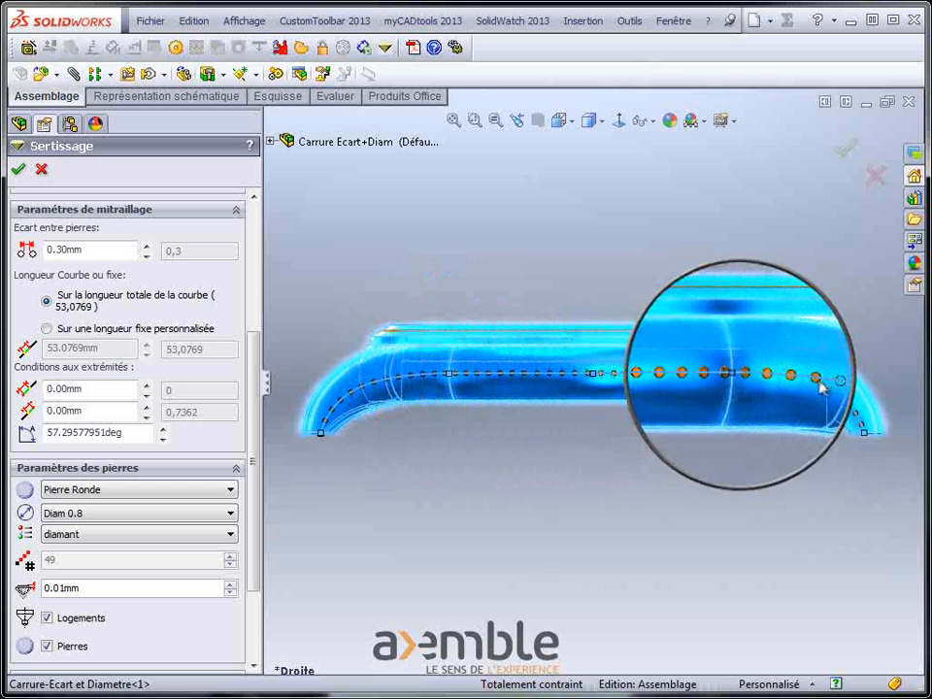
scroll(820, 383, down, 3)
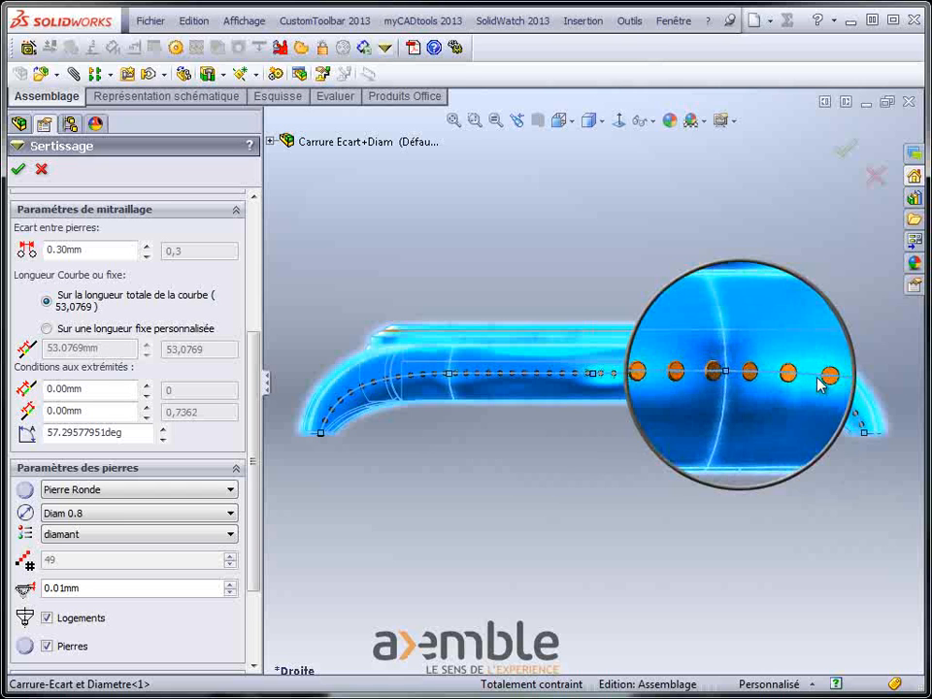
key(Escape)
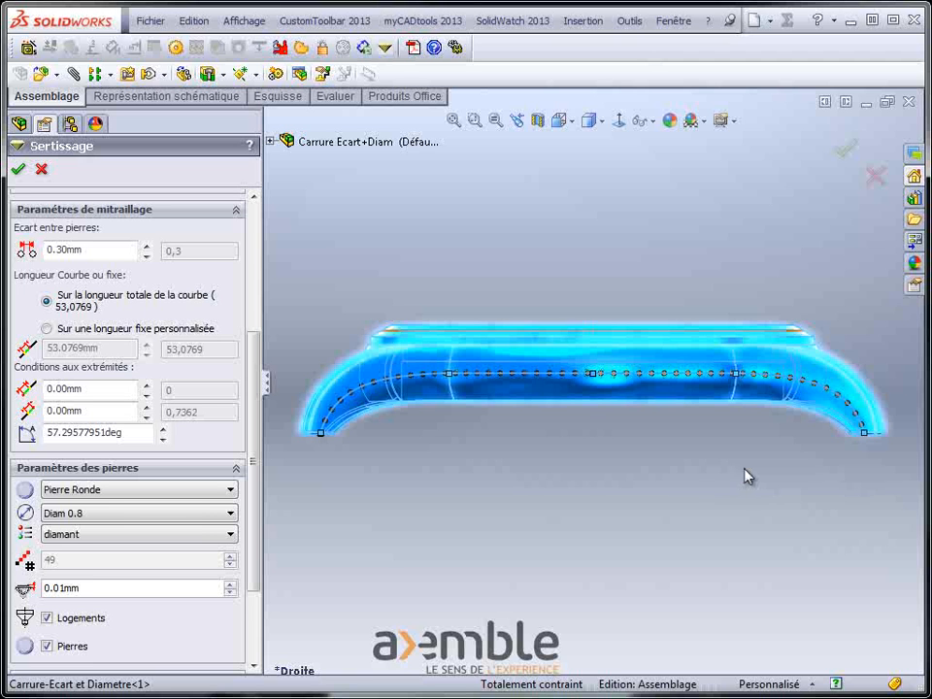
Change the stones to Pierre à Facettes with a diameter of Diam 1.4
click(231, 490)
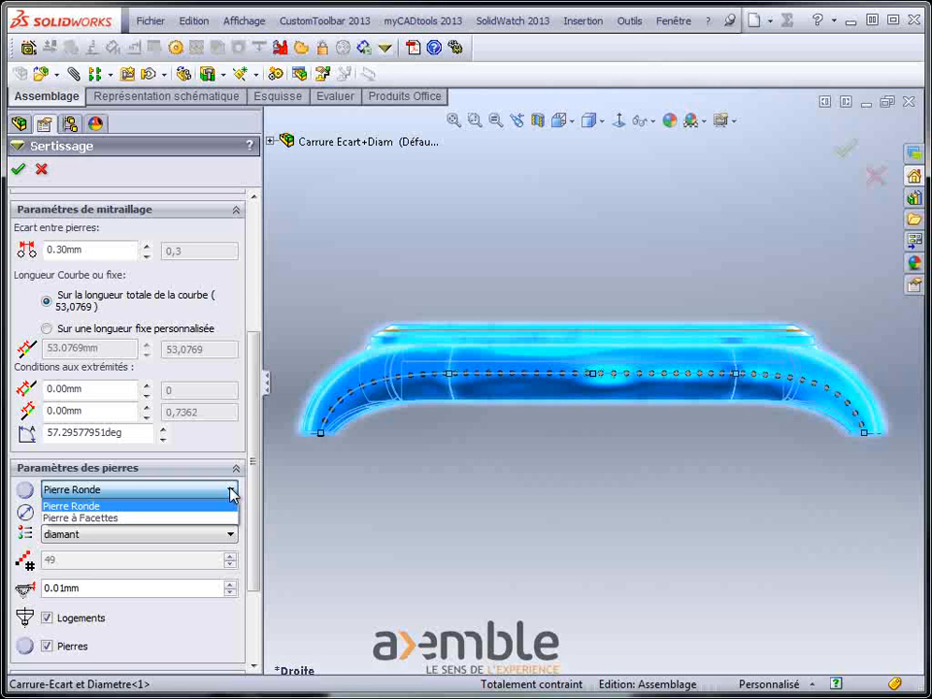
click(208, 518)
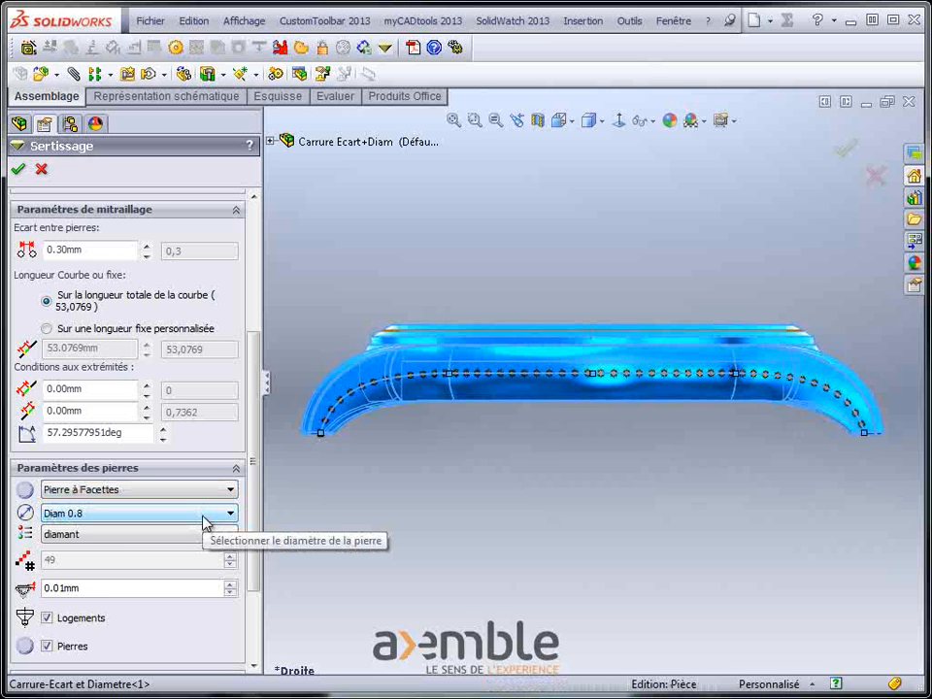
click(231, 515)
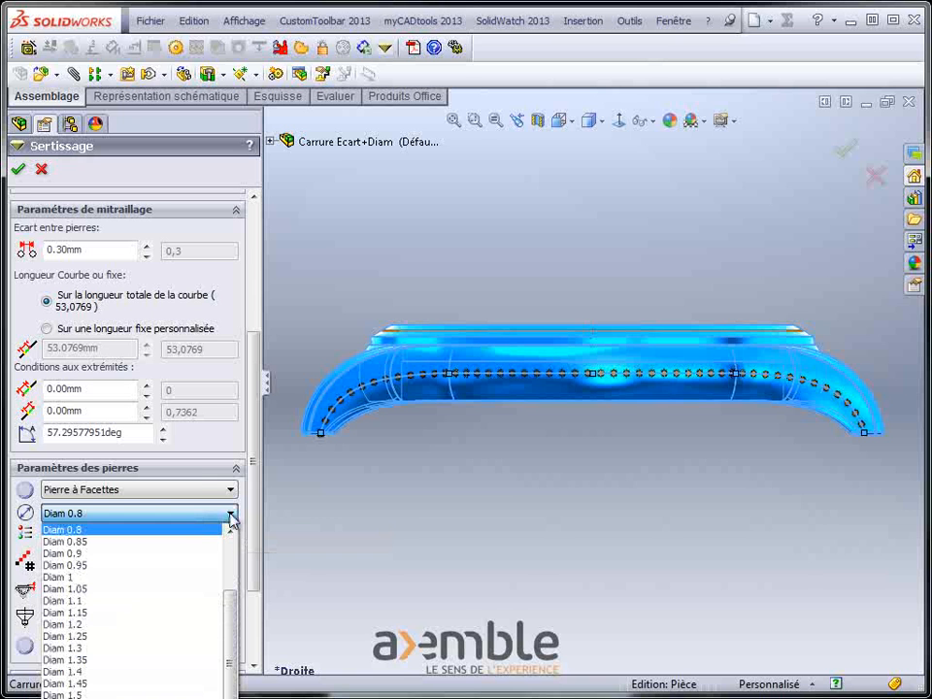
drag(230, 602, 231, 627)
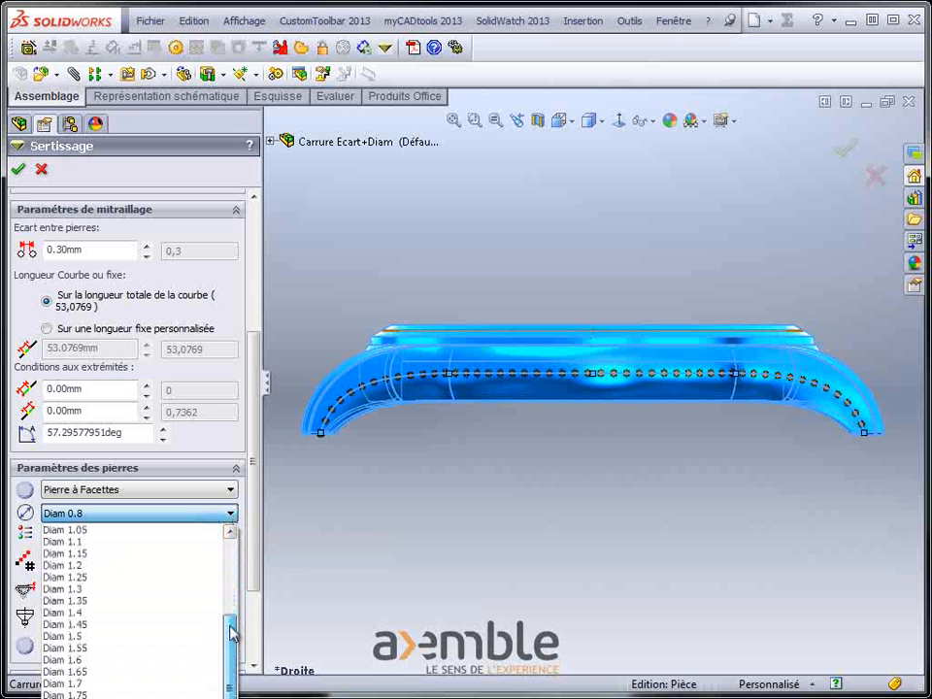
click(122, 614)
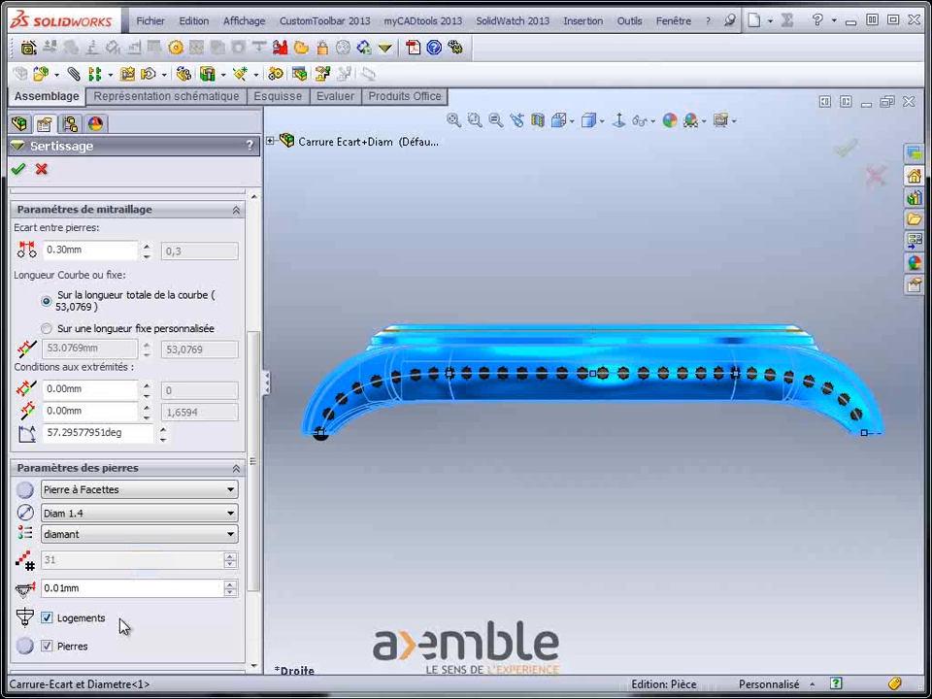
Set the first end condition of the stone row to 1 mm and validate the Sertissage feature
double_click(87, 389)
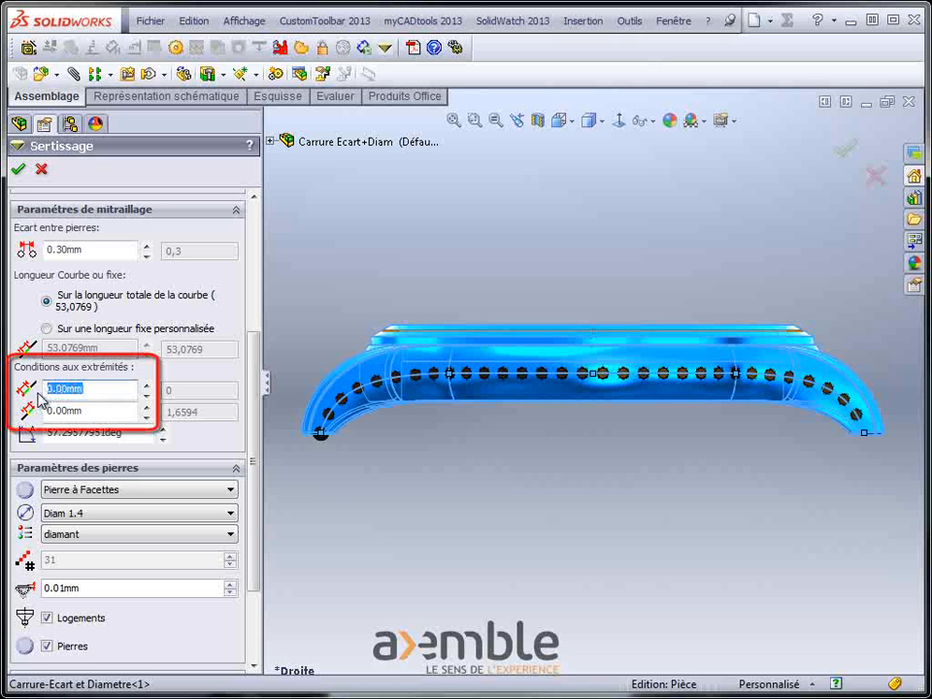
text(1)
key(Return)
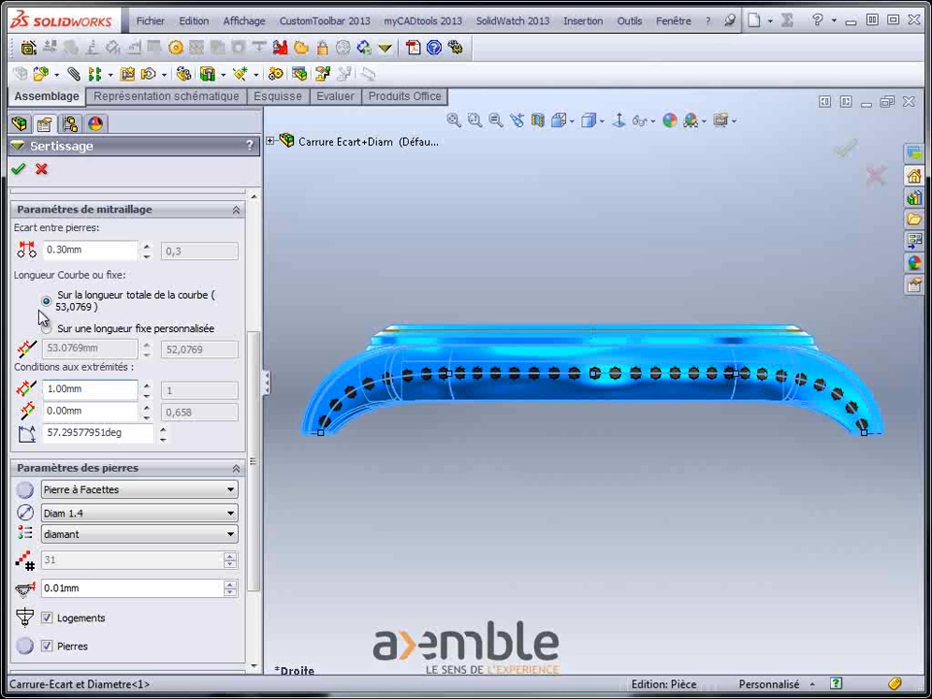
click(18, 170)
click(18, 171)
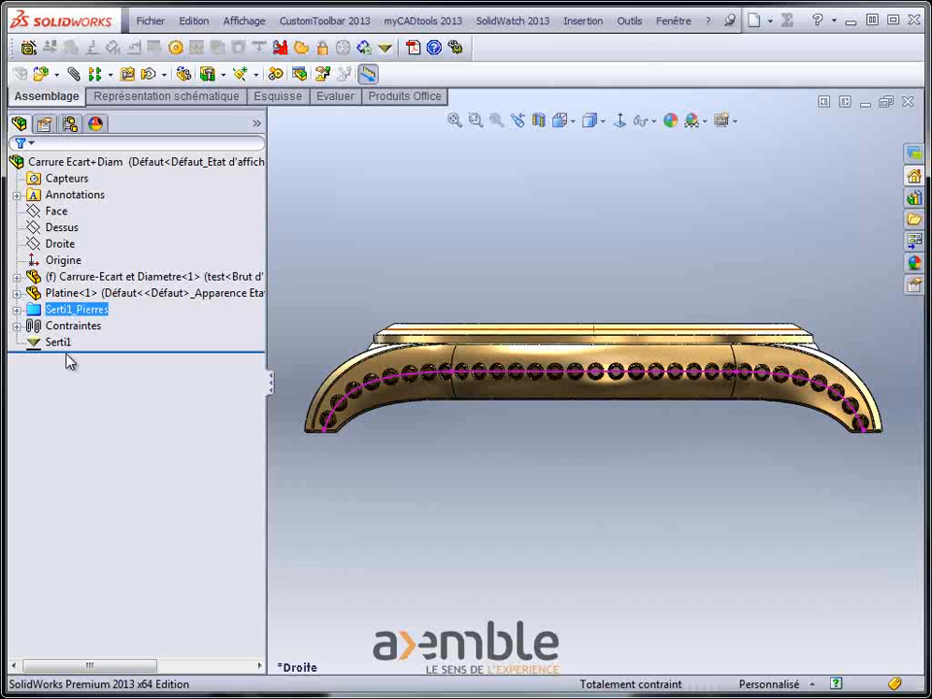
Examine the Serti1 feature and the stone components inside the Serti1_Pierres folder
click(67, 346)
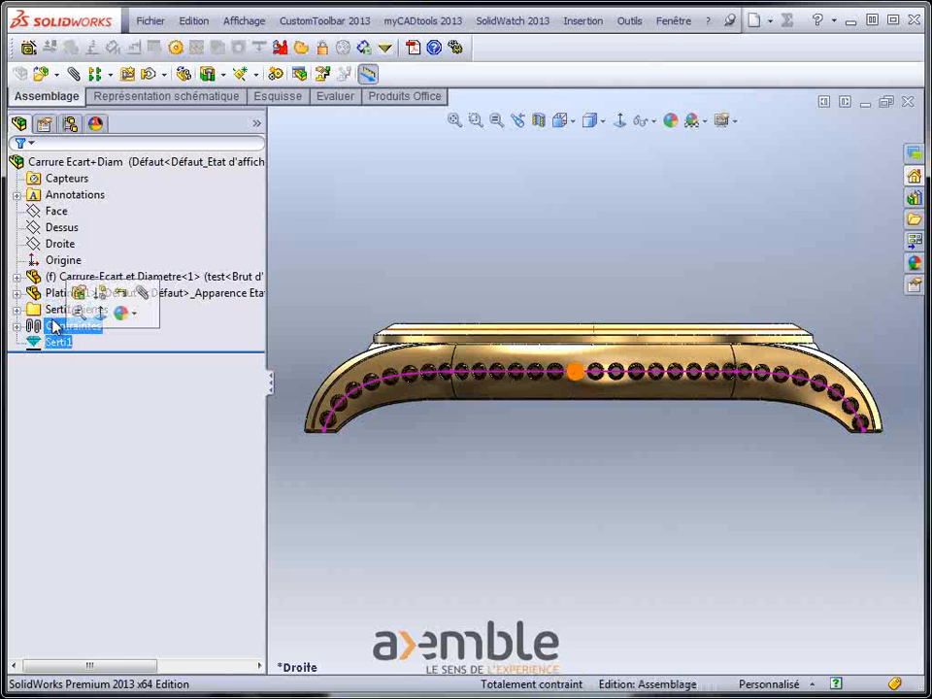
click(54, 312)
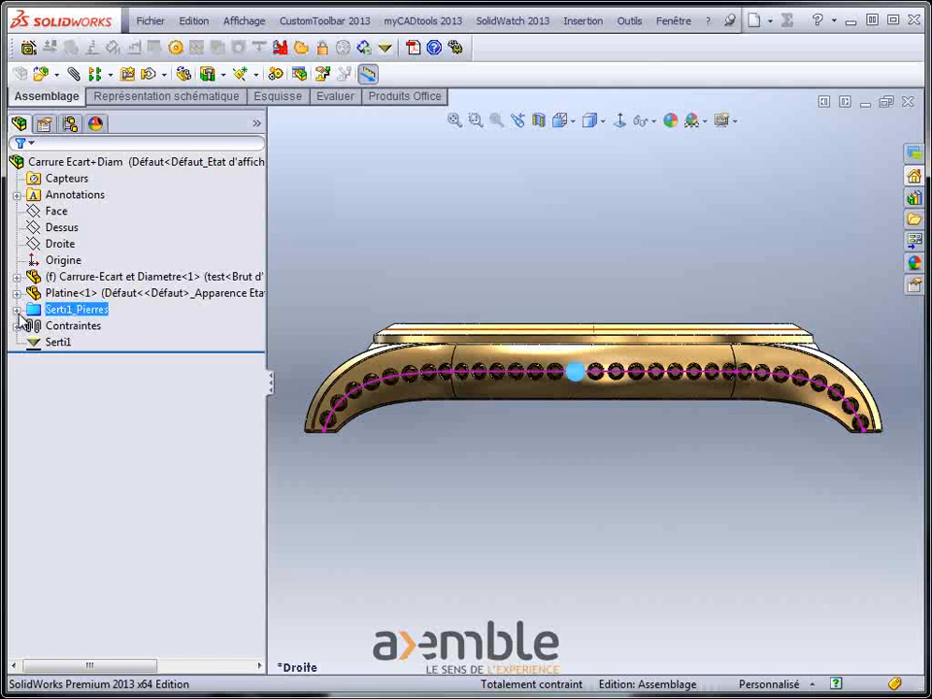
click(17, 309)
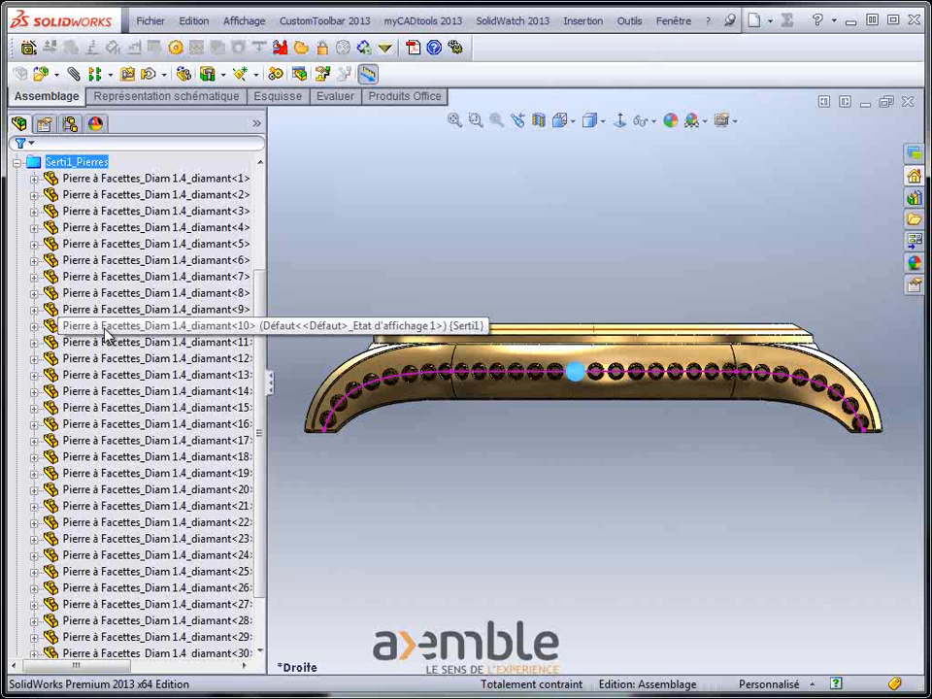
click(16, 161)
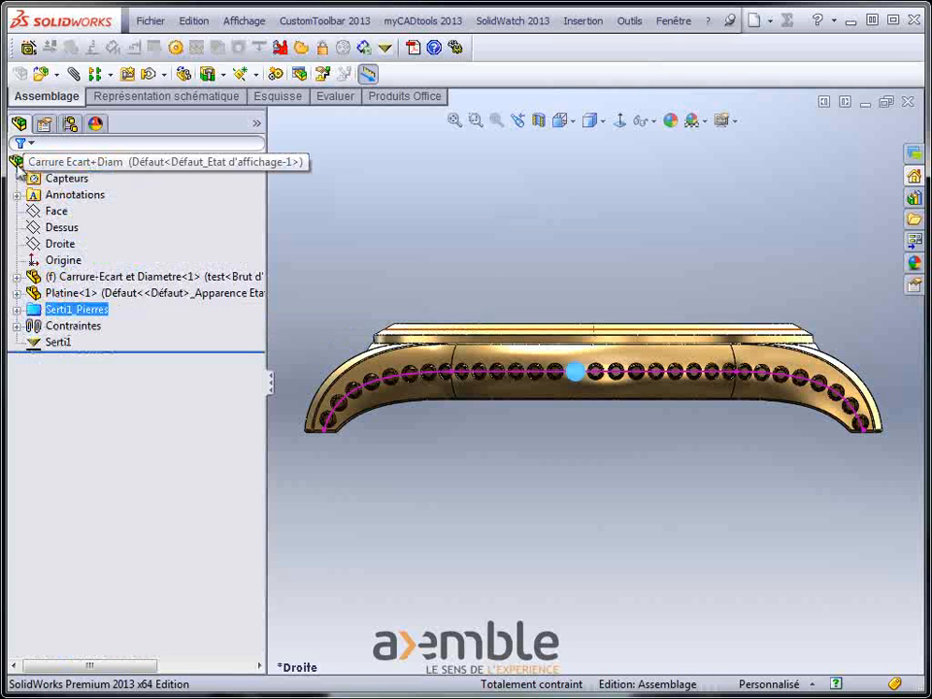
Edit the Serti1 feature, changing the stone material to emeraude and the diameter to Diam 1.8
click(58, 341)
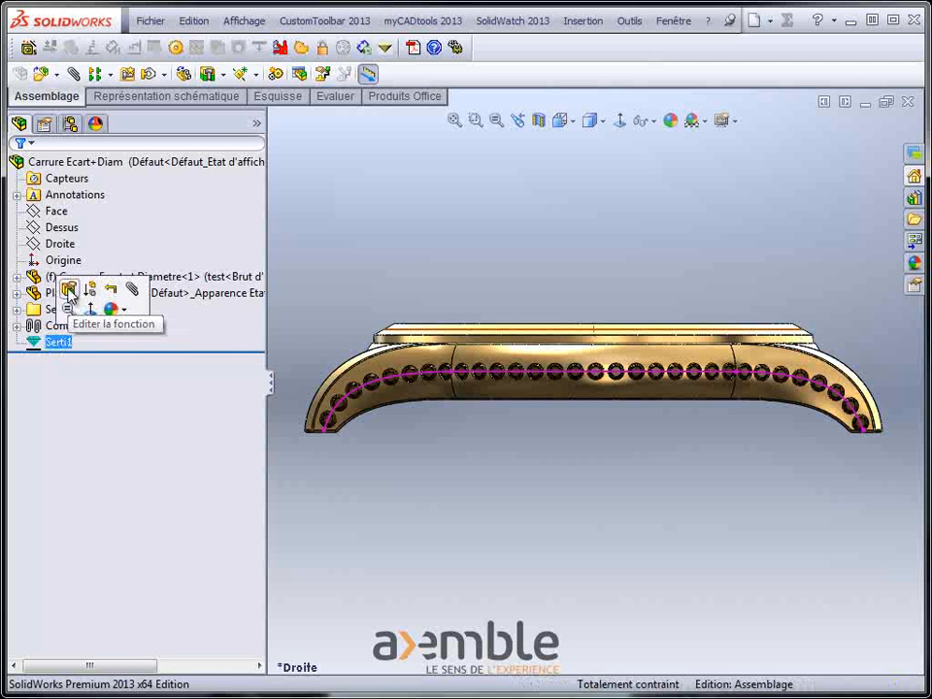
click(69, 289)
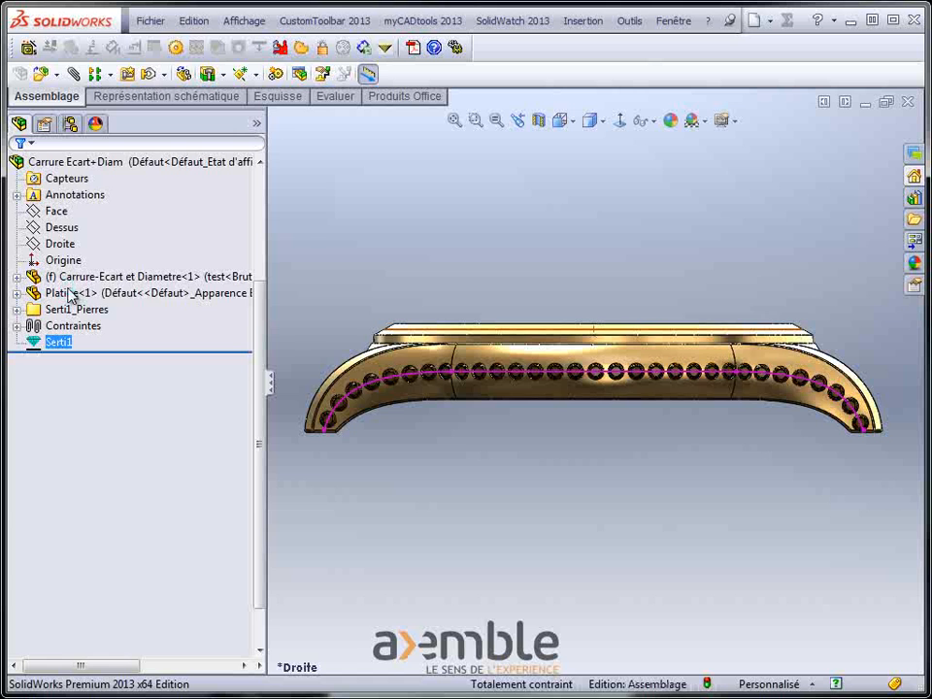
drag(252, 304, 266, 482)
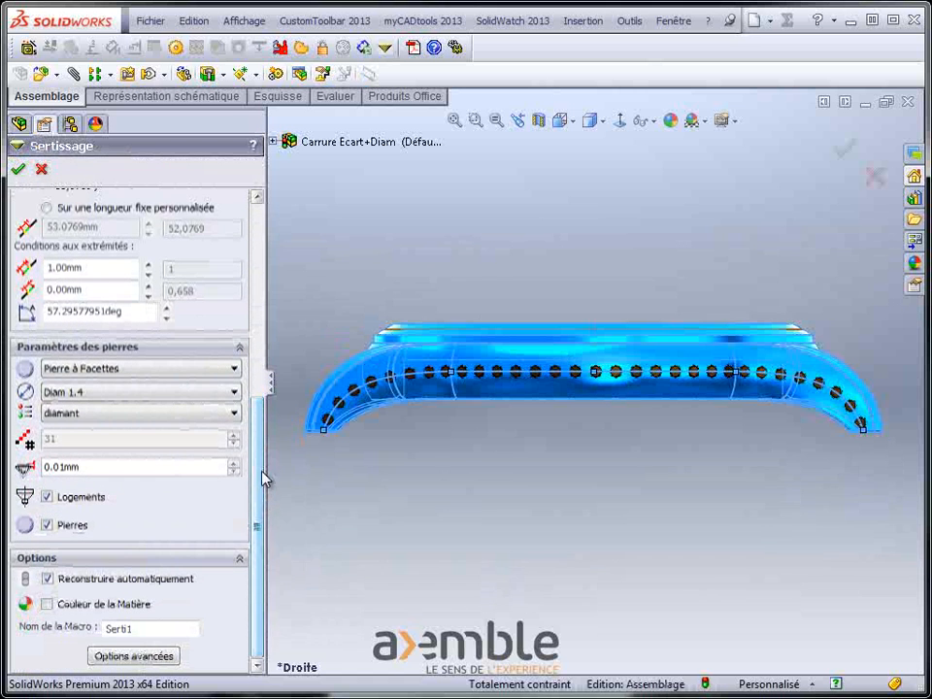
click(234, 413)
click(206, 453)
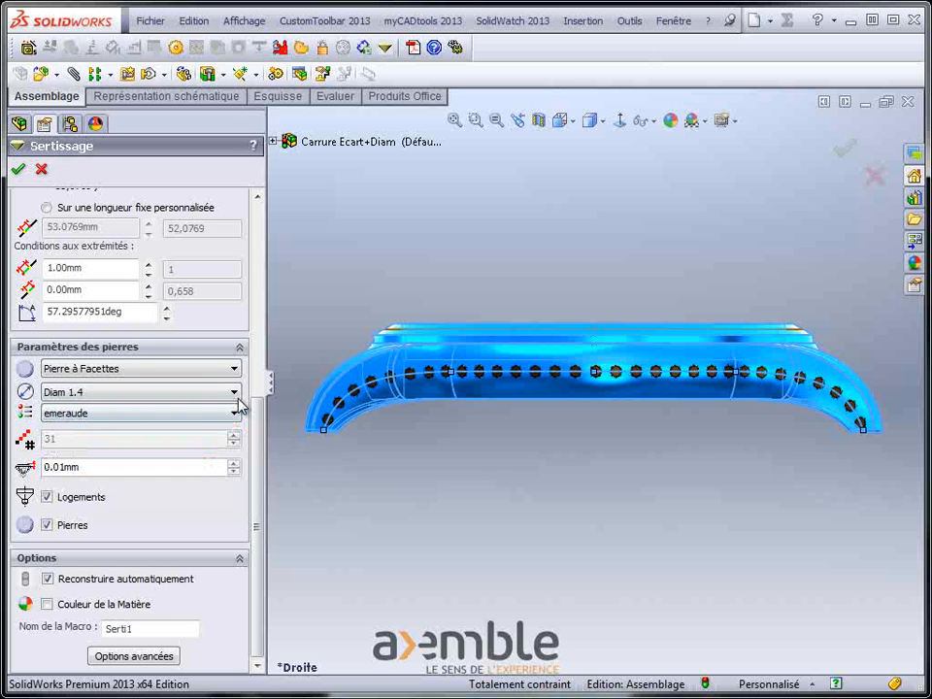
click(234, 392)
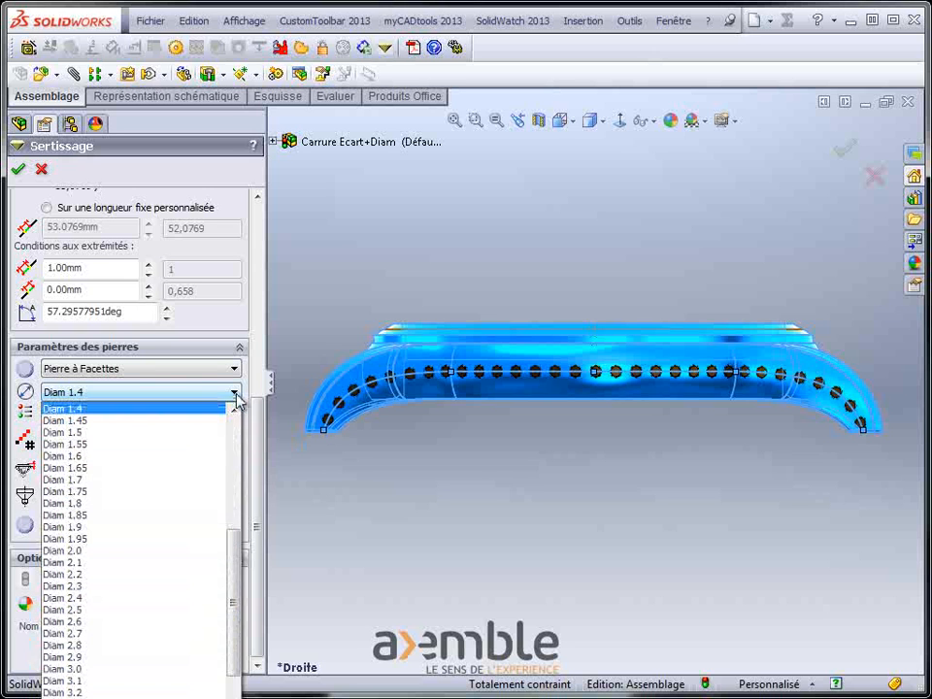
click(184, 504)
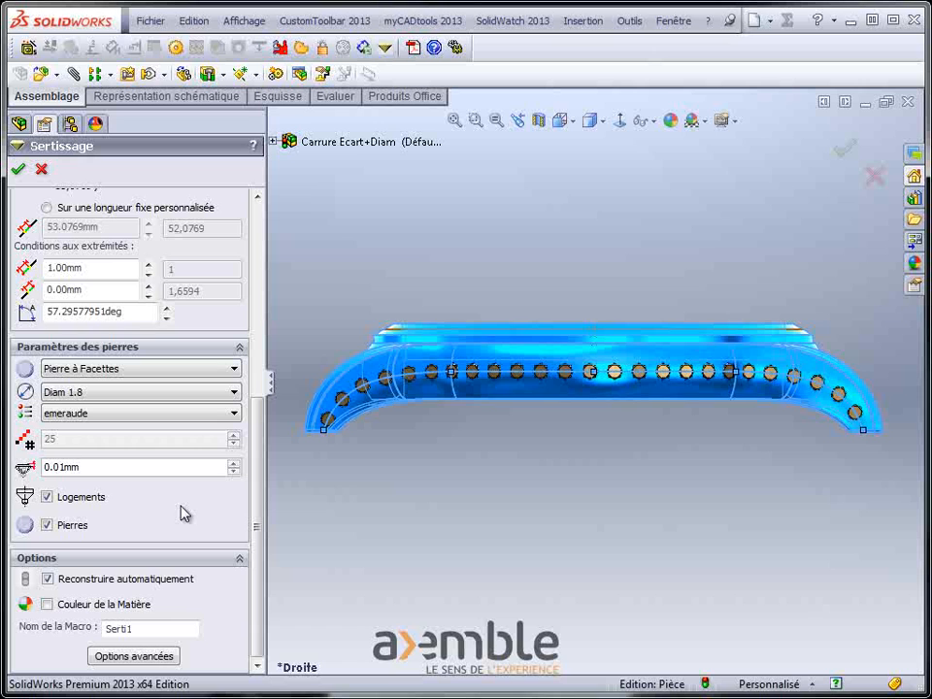
Set the stone offset value to 0.03 mm and enable Couleur de la Matière
drag(137, 470, 1, 468)
text(0)
key(Return)
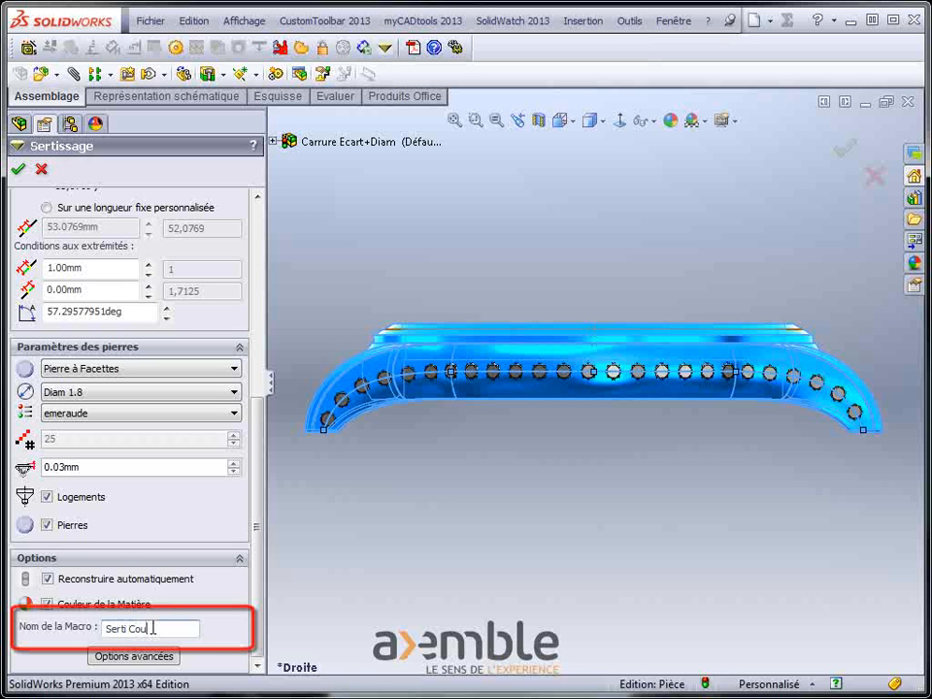
Name the macro Serti Courbe1 and validate the edited Sertissage feature
text(1)
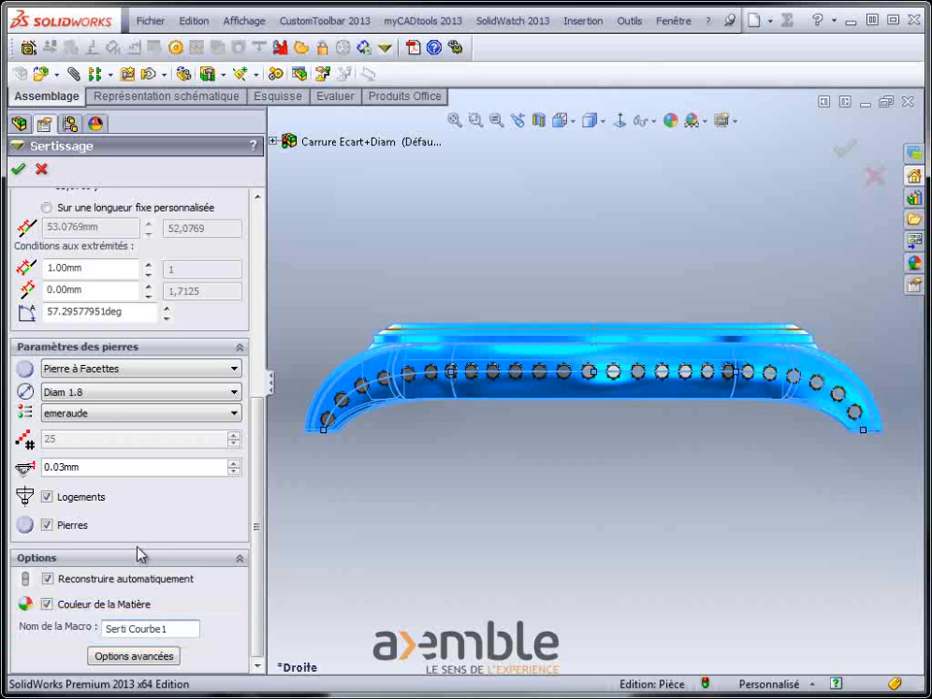
click(18, 169)
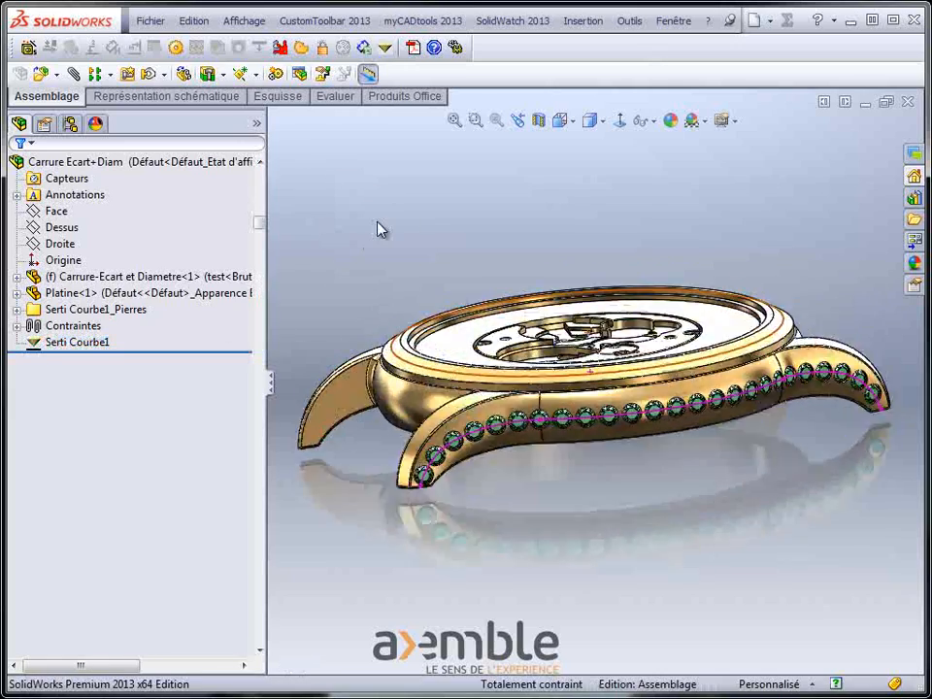
Inspect the emeralds set along the case's side up close, and fit the whole watch case in view
scroll(718, 486, down, 4)
scroll(711, 477, down, 3)
click(691, 363)
click(720, 455)
key(f)
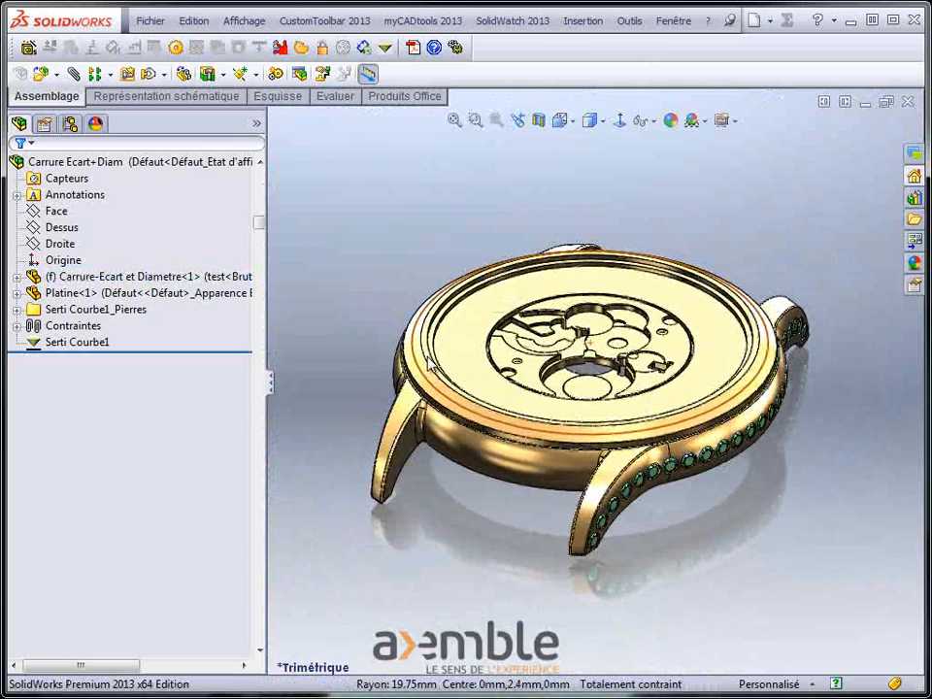
Open the Carrure-Ecart et Diametre part, examine the stone seats of its Serti Courbe1 feature, and return to the assembly
click(134, 277)
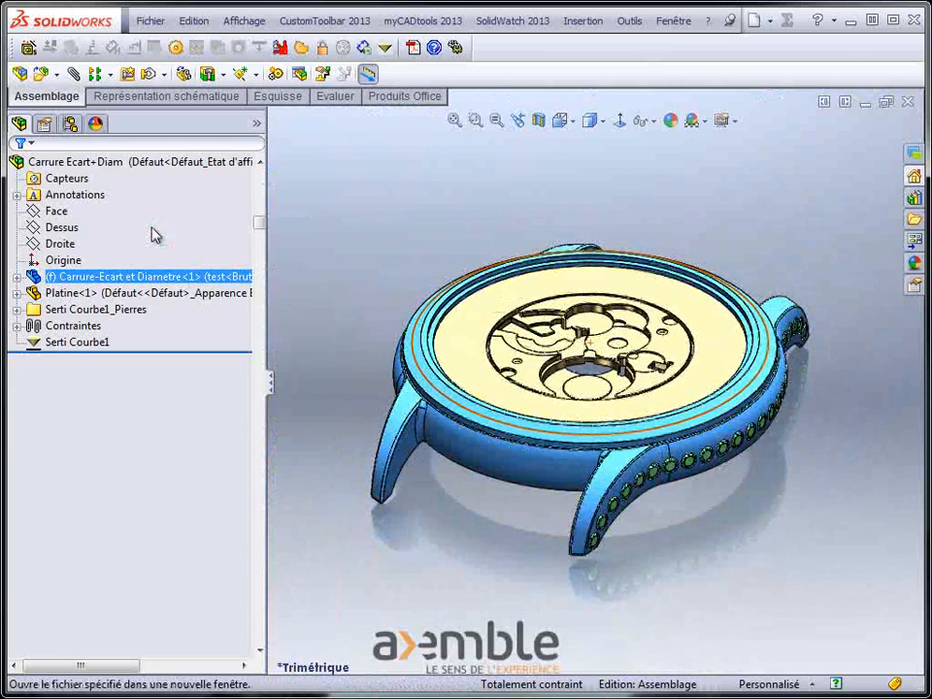
click(152, 235)
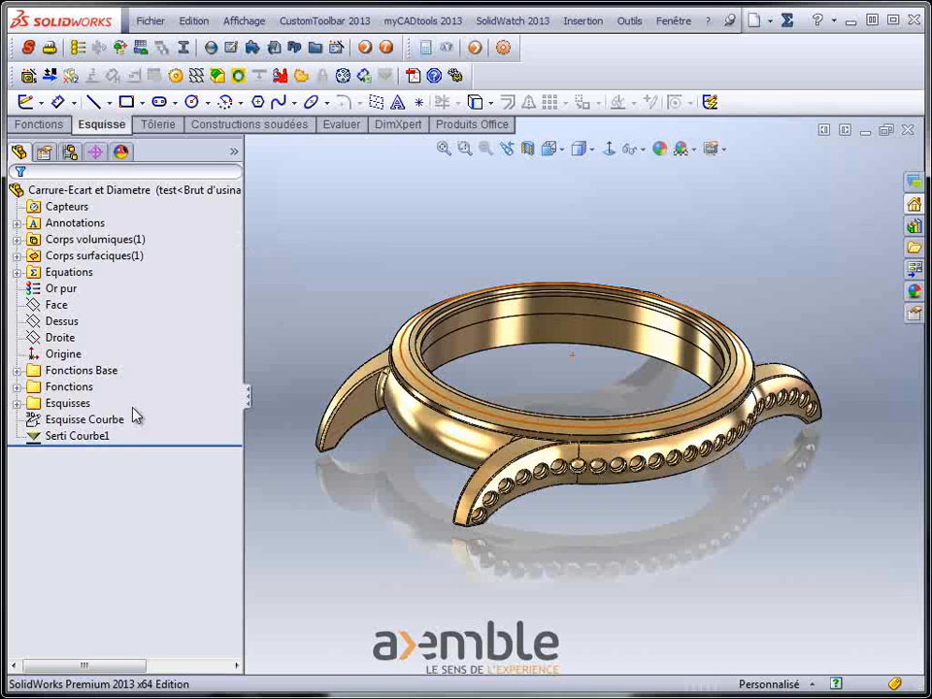
click(89, 436)
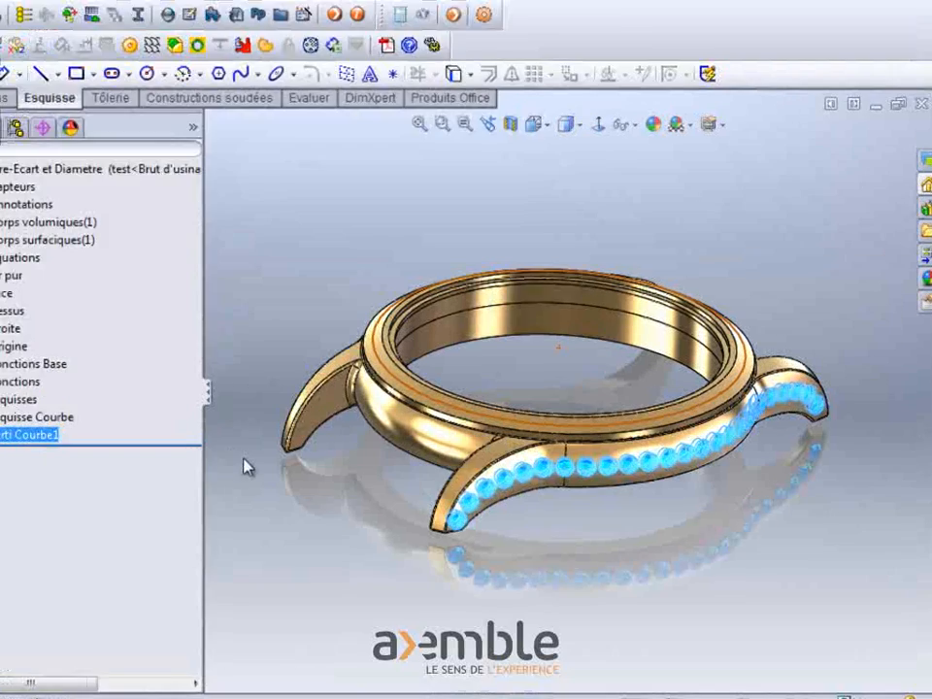
click(244, 459)
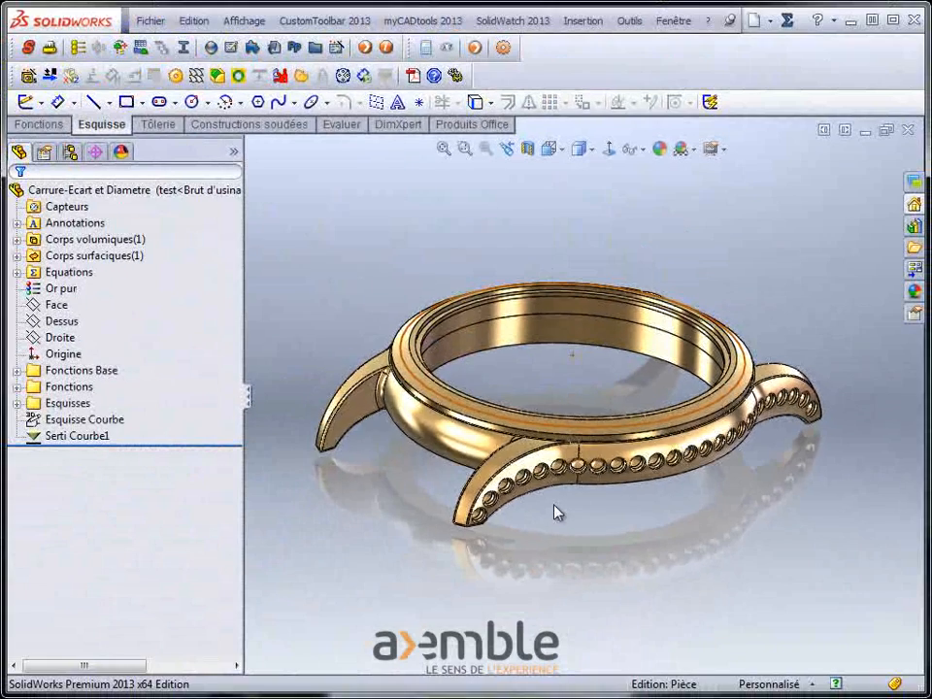
key(ctrl+Tab)
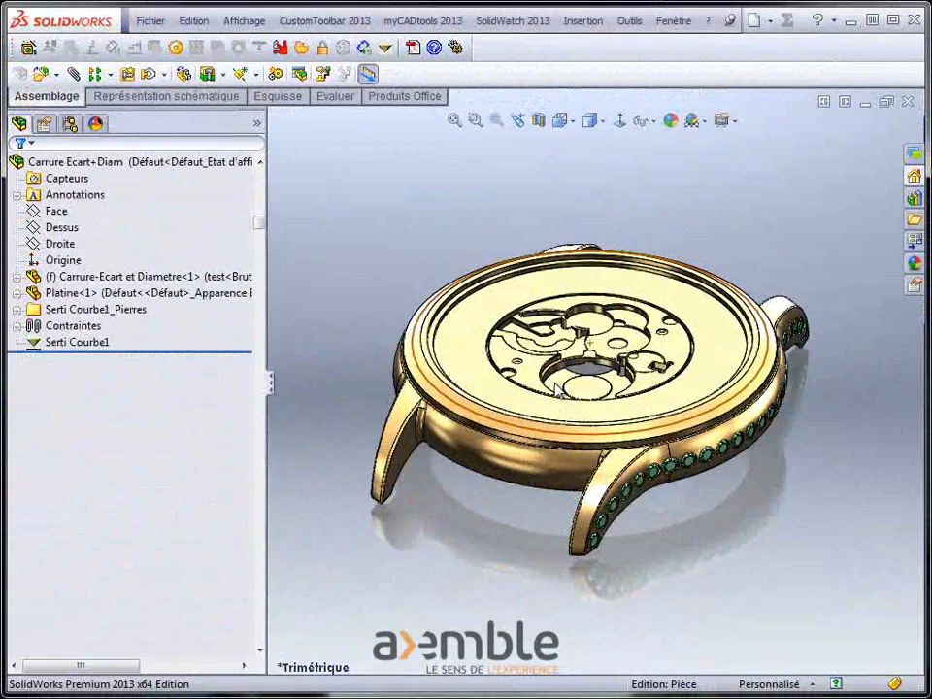
Open an emerald component from the Serti Courbe1_Pierres folder in its own window and review its custom file properties
click(17, 309)
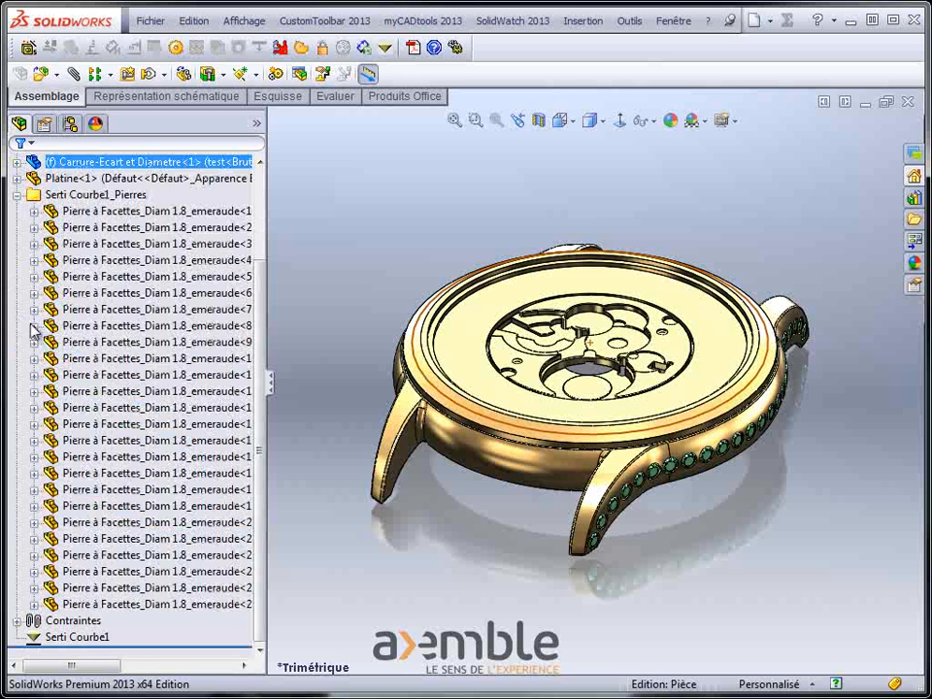
click(70, 330)
click(82, 272)
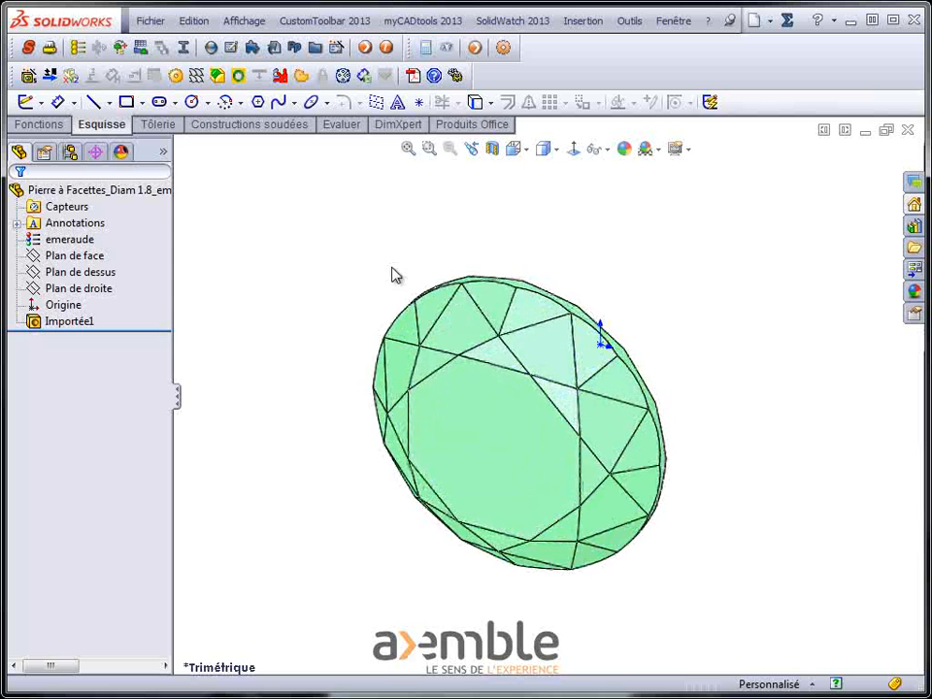
click(151, 21)
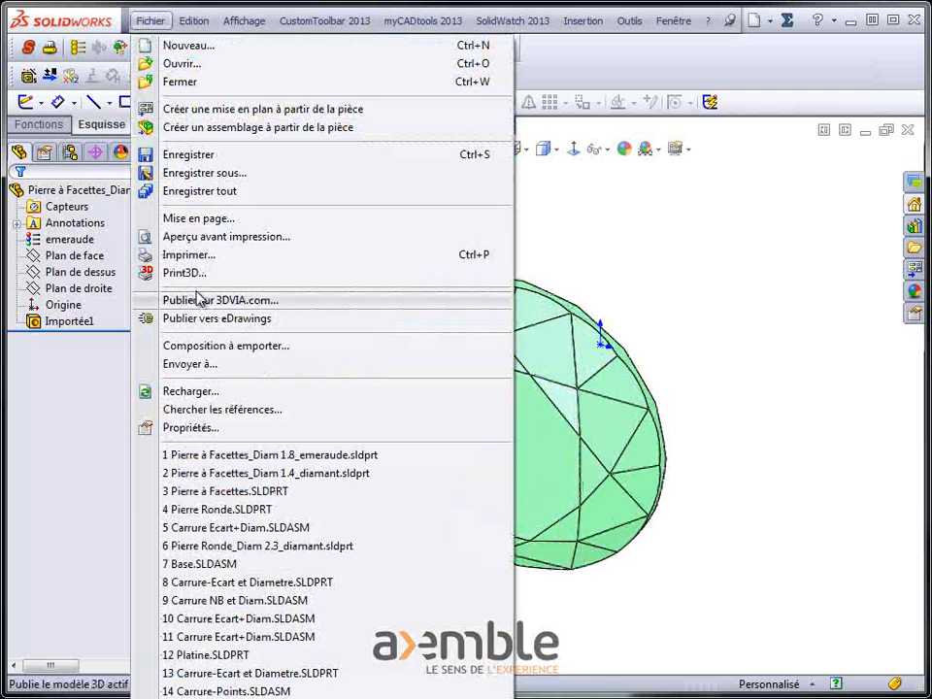
click(202, 427)
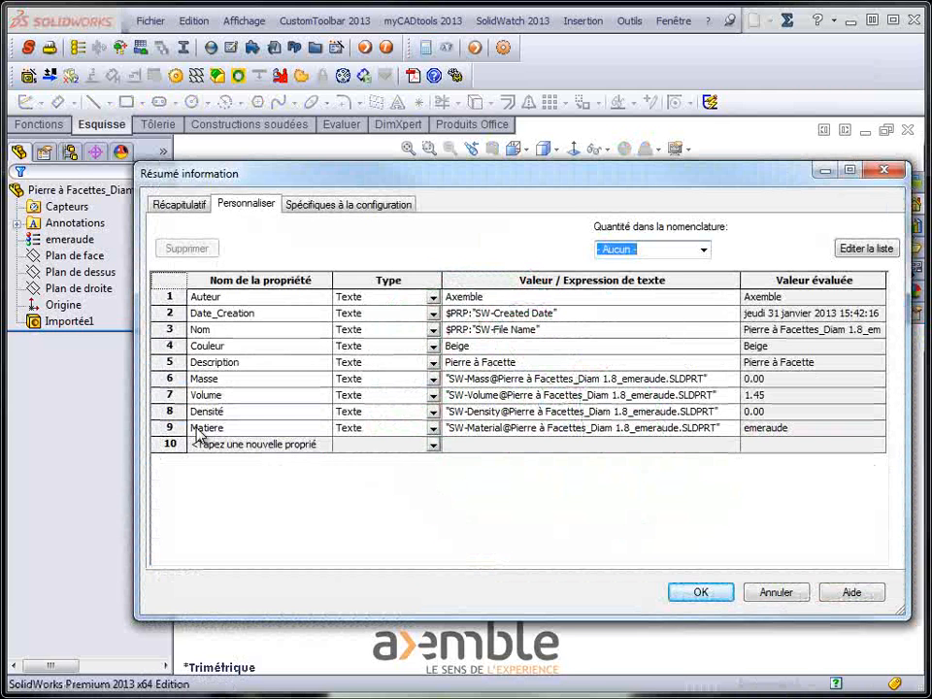
click(701, 593)
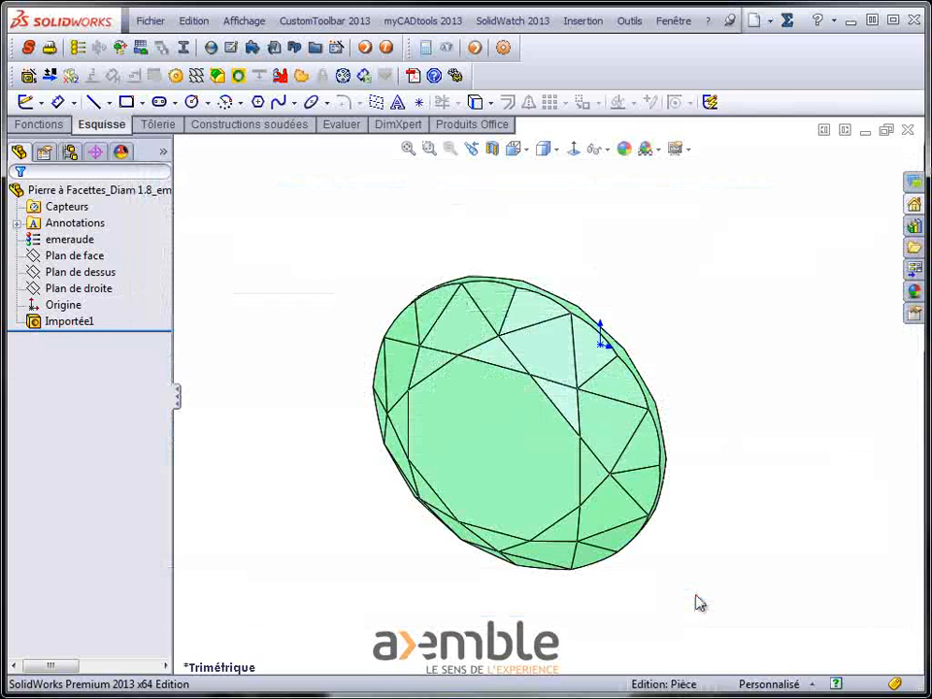
Return to the Carrure Ecart+Diam assembly and collapse the expanded items in the feature tree
key(ctrl+Tab)
click(493, 368)
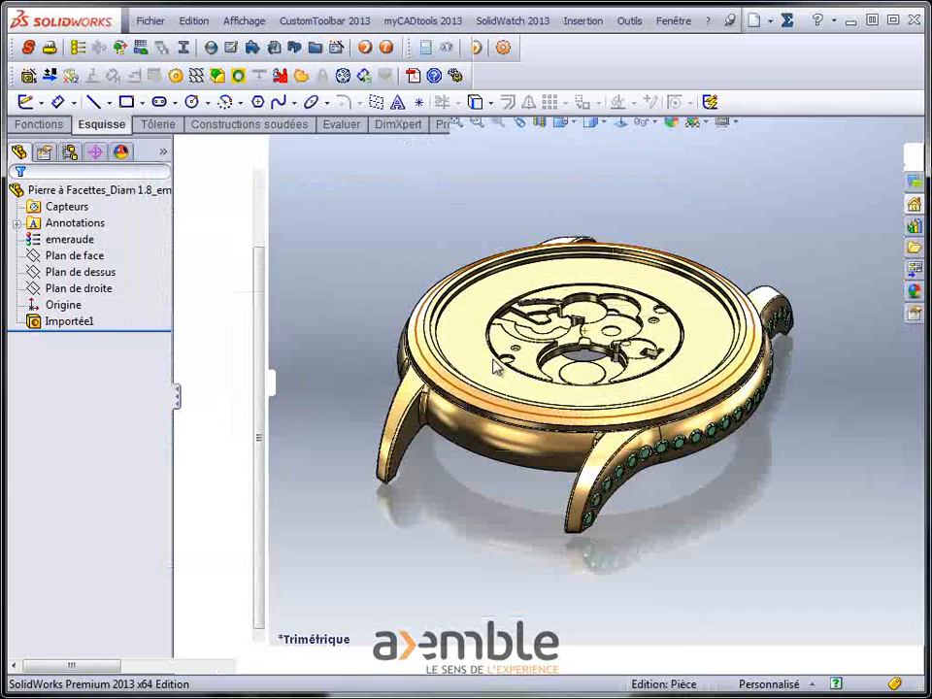
right_click(237, 210)
click(255, 222)
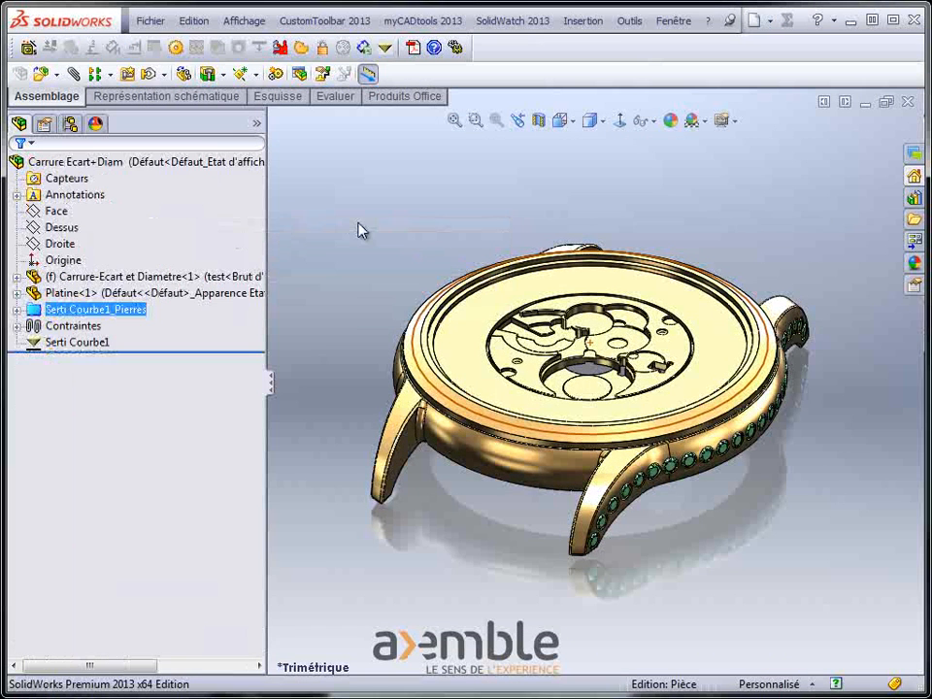